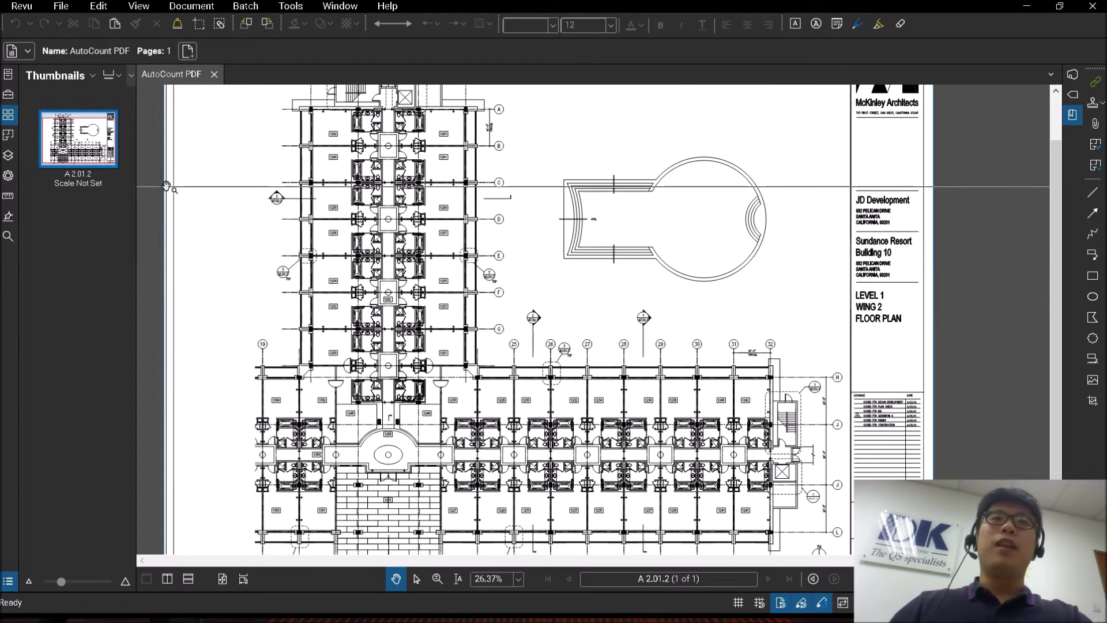
Switch the left sidebar from Thumbnails to the Spaces panel and widen it
left_click(8, 136)
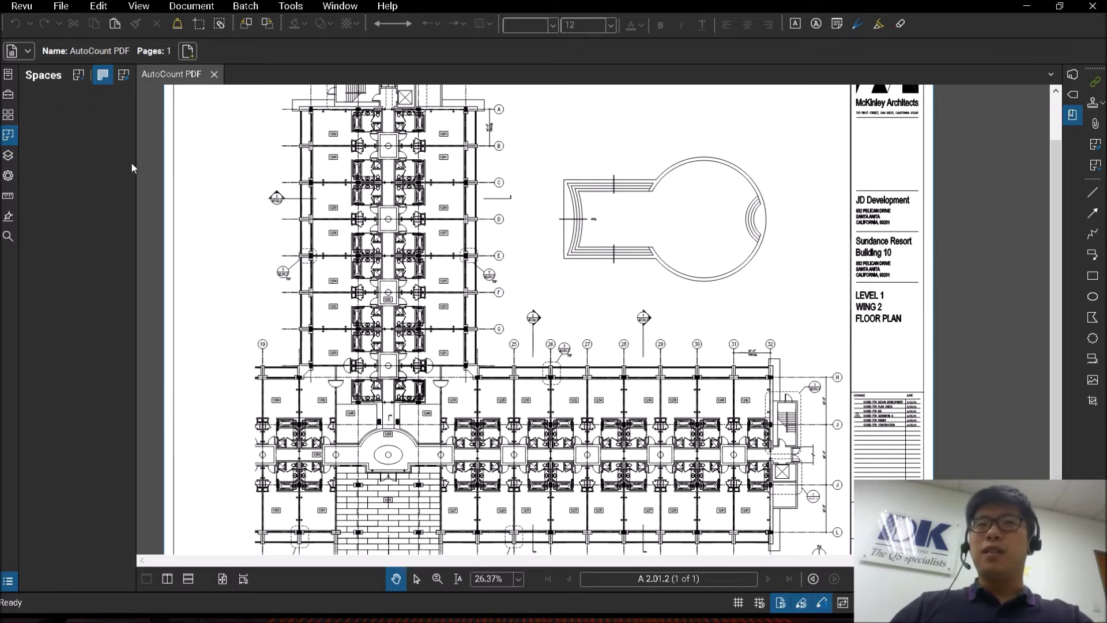
left_click_drag(136, 162, 146, 161)
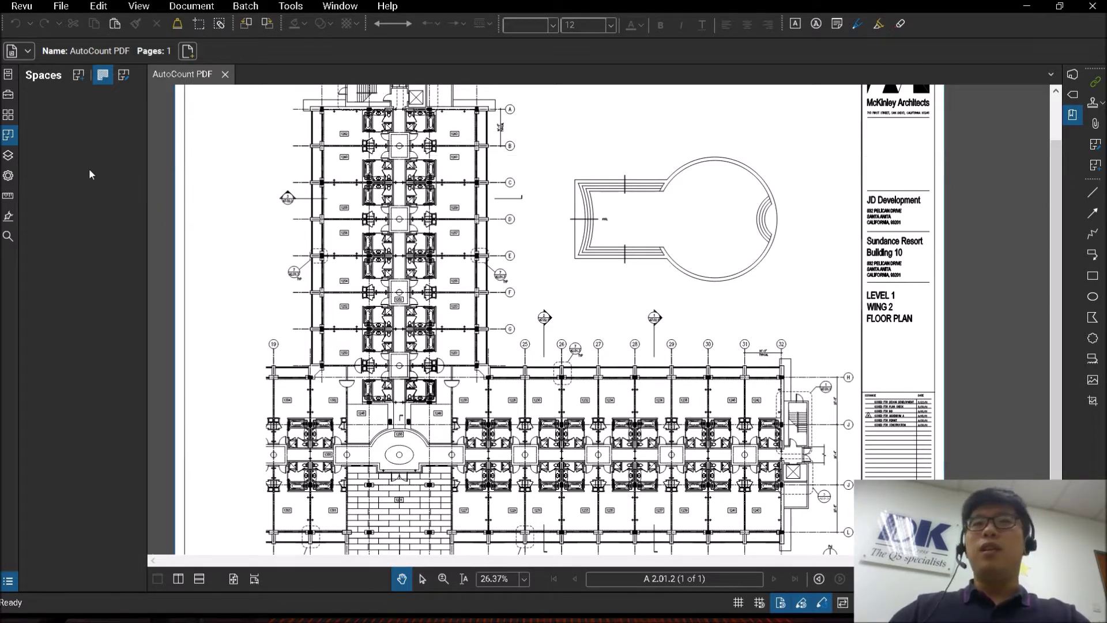
Run a Visual Search using one framed toilet symbol as the sample, finding 38 matches
left_click(7, 237)
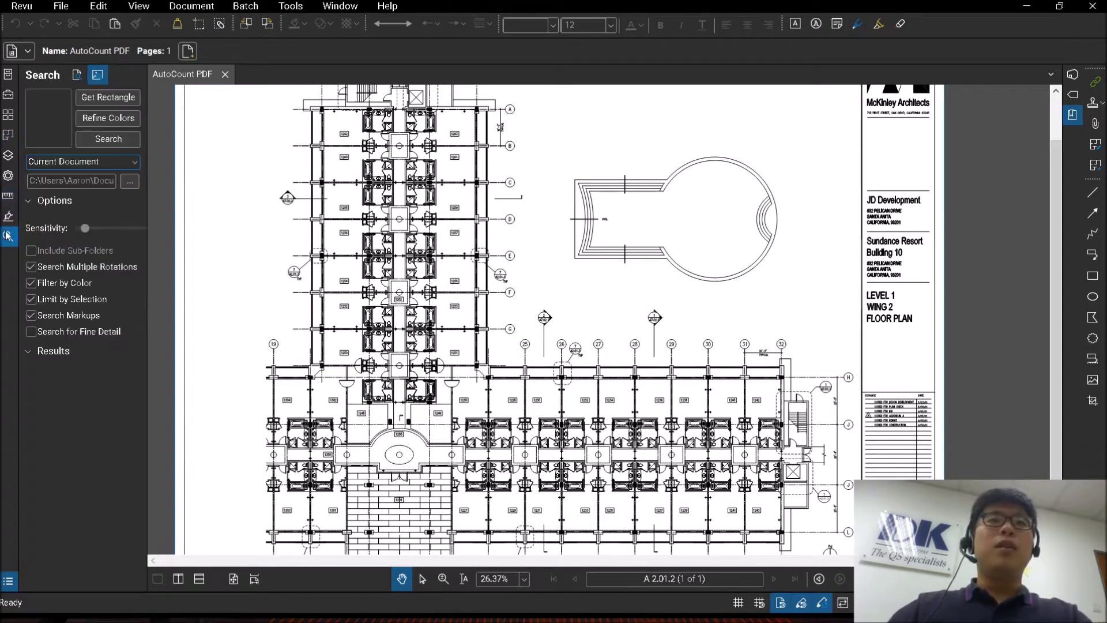
left_click(112, 98)
scroll(420, 312, "up", 10)
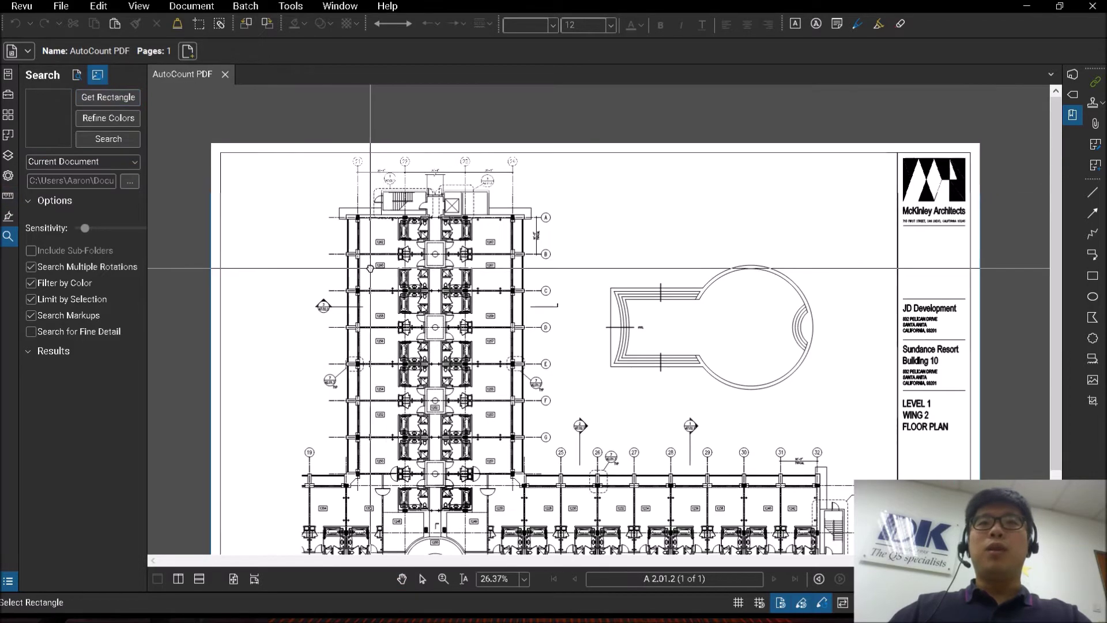
scroll(378, 289, "up", 3)
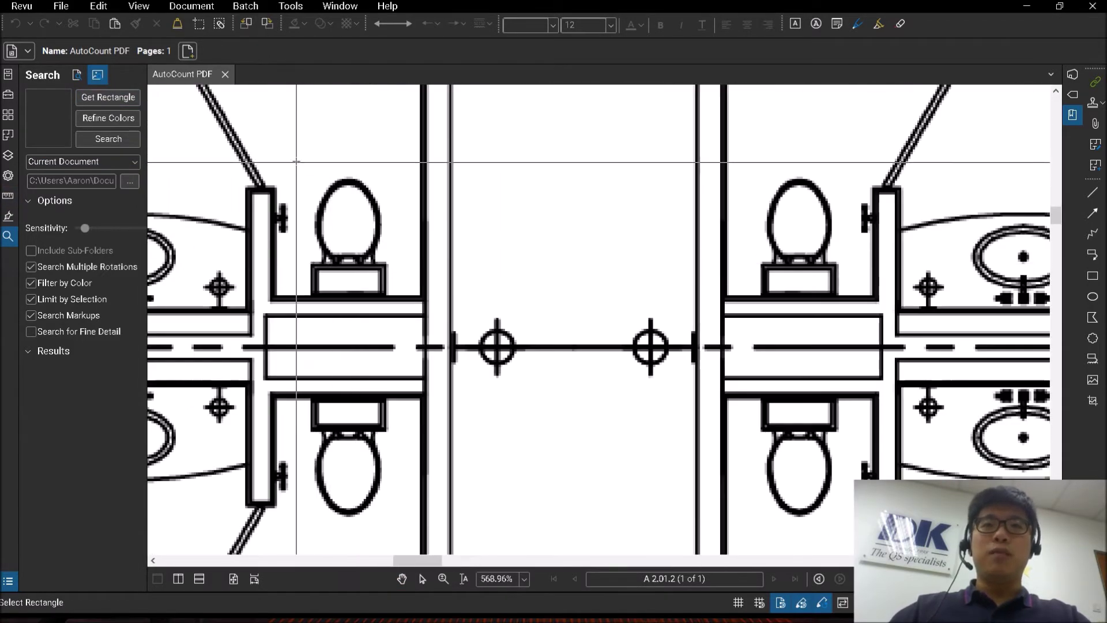
left_click_drag(296, 161, 395, 307)
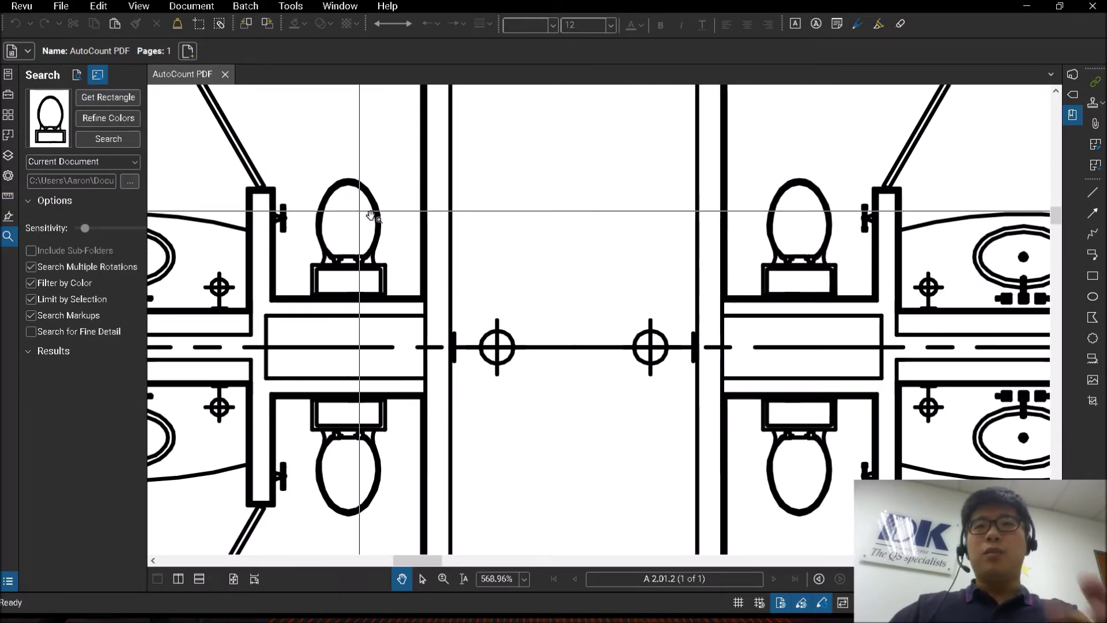
left_click(109, 139)
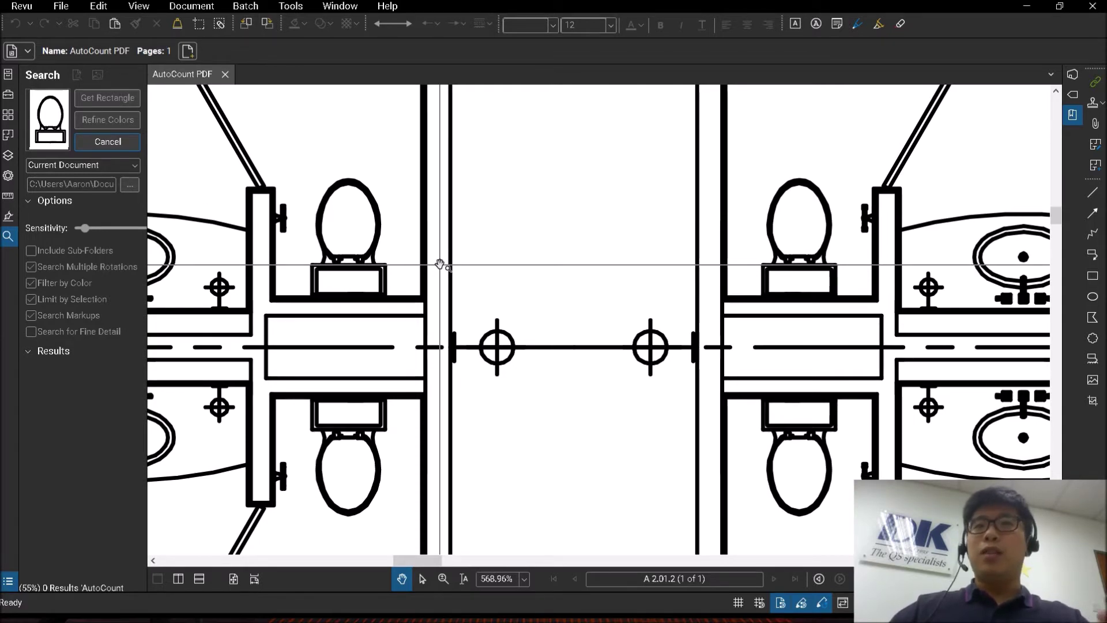
scroll(437, 265, "down", 10)
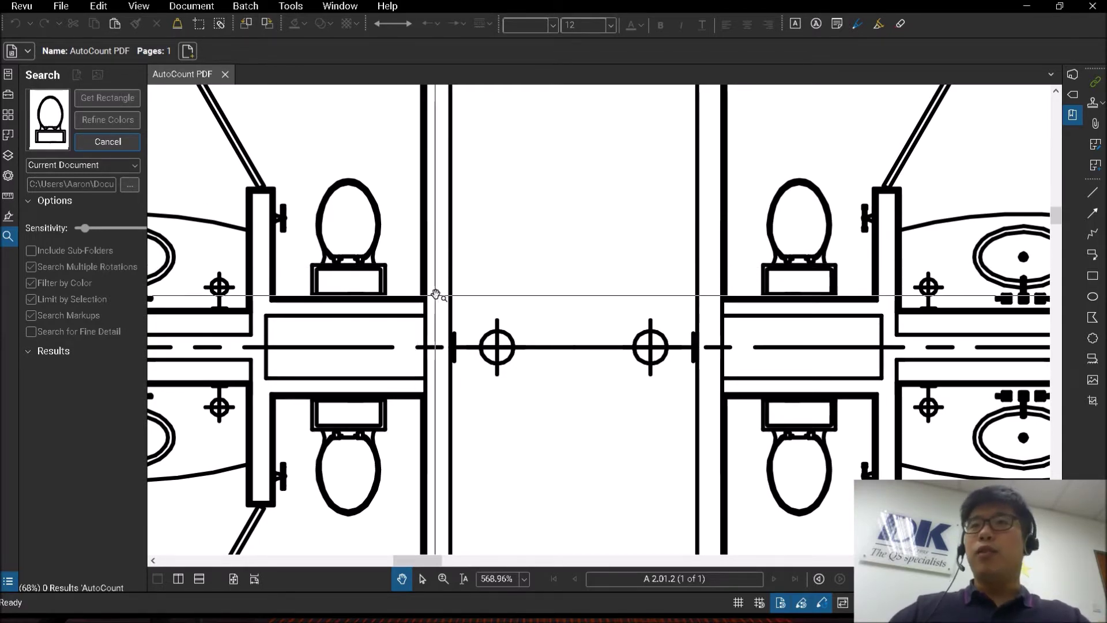
scroll(437, 292, "down", 1)
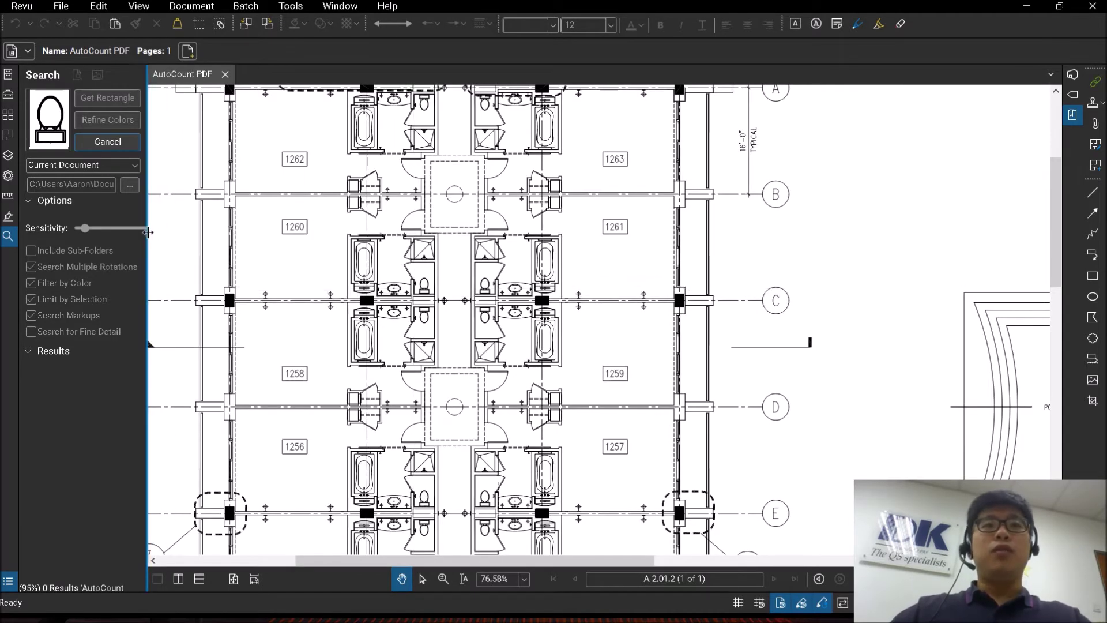
left_click_drag(148, 233, 209, 235)
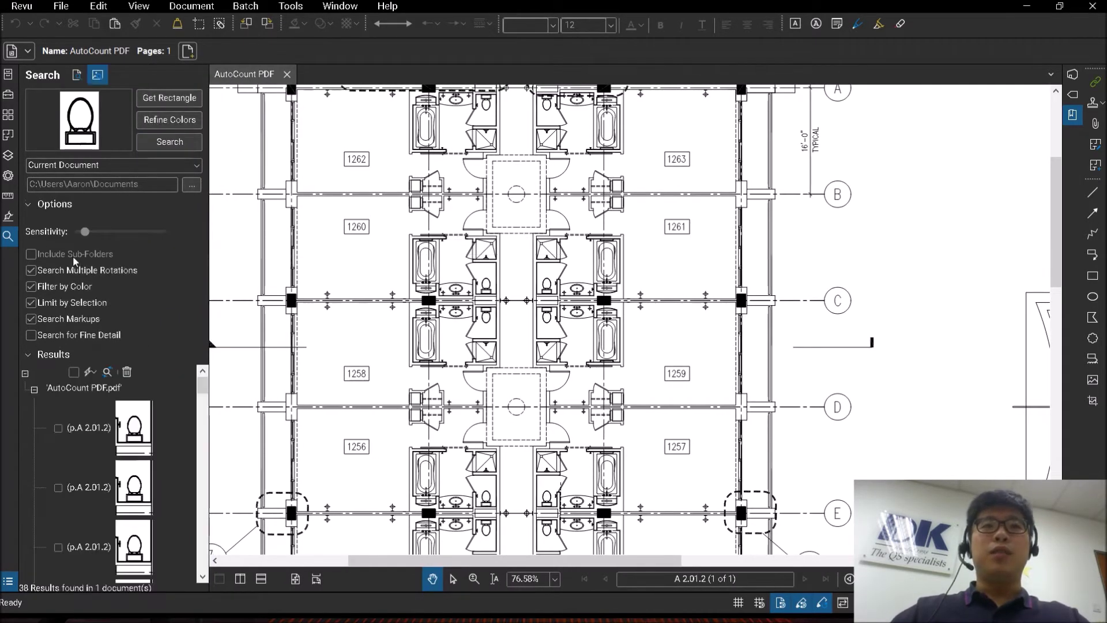
Review the toilet matches one by one on the drawing, including those near room 1202
left_click(29, 206)
left_click(124, 299)
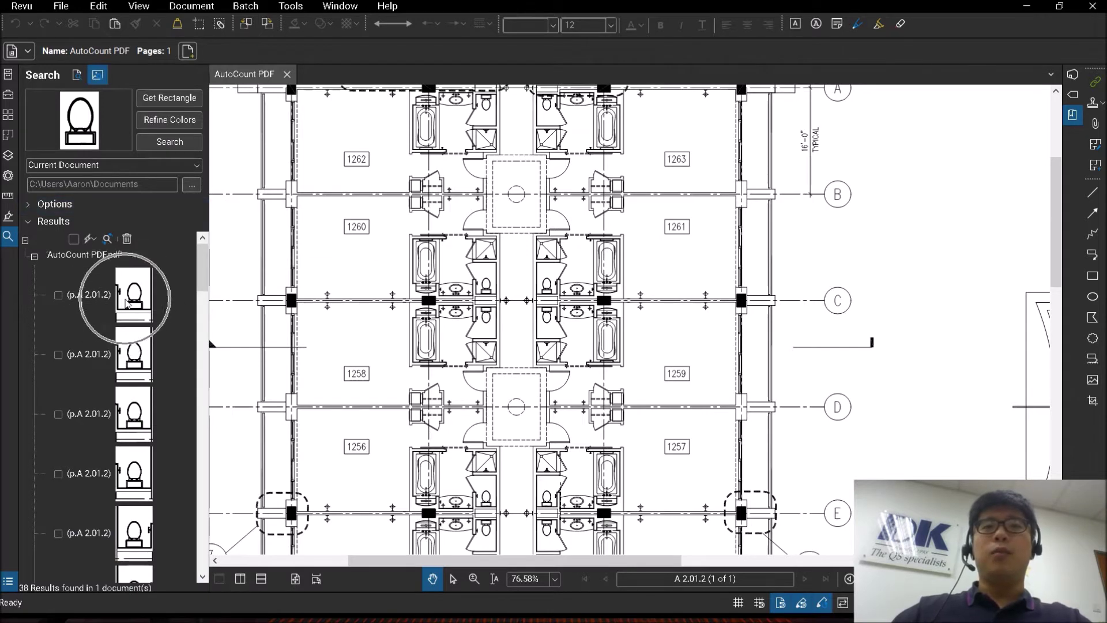
left_click(132, 349)
scroll(135, 369, "down", 3)
left_click(139, 380)
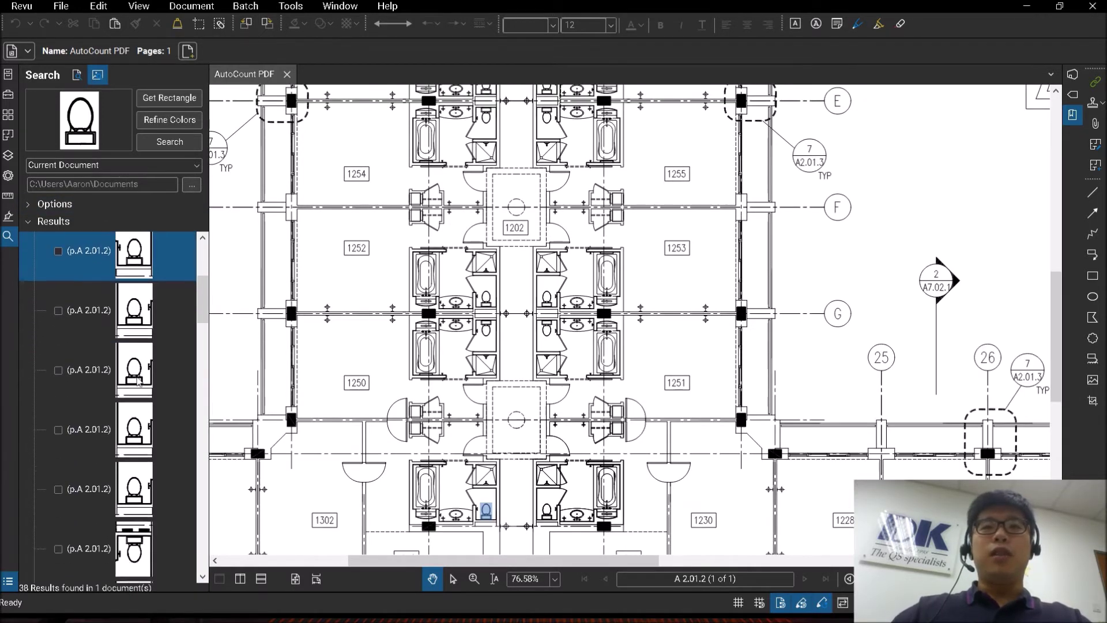
left_click(143, 397)
double_click(143, 396)
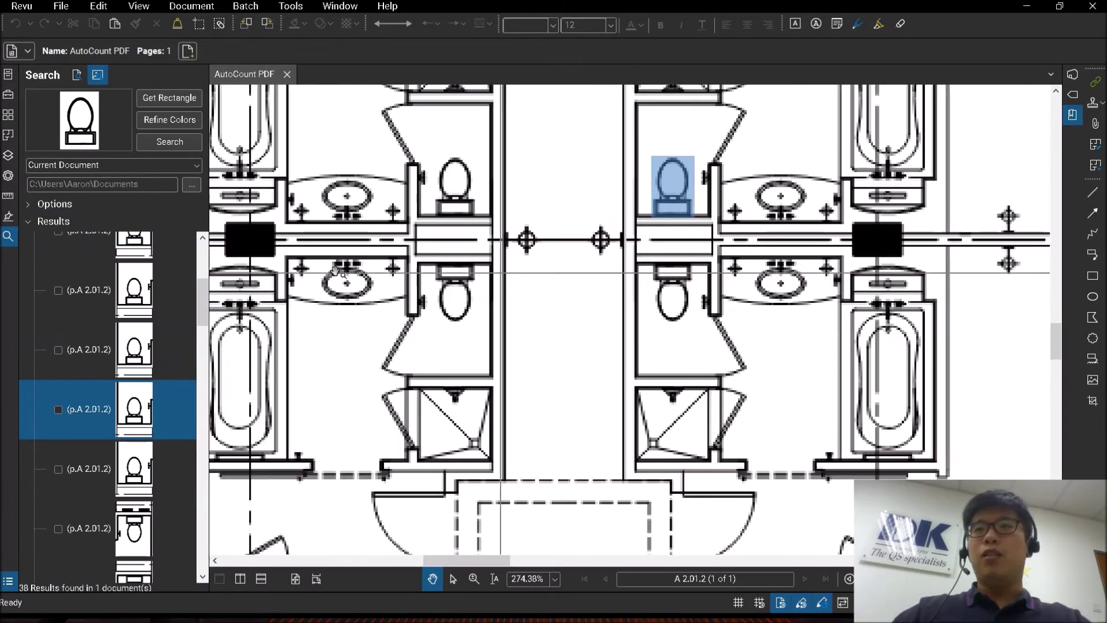
left_click(142, 467)
scroll(144, 467, "down", 2)
left_click(144, 467)
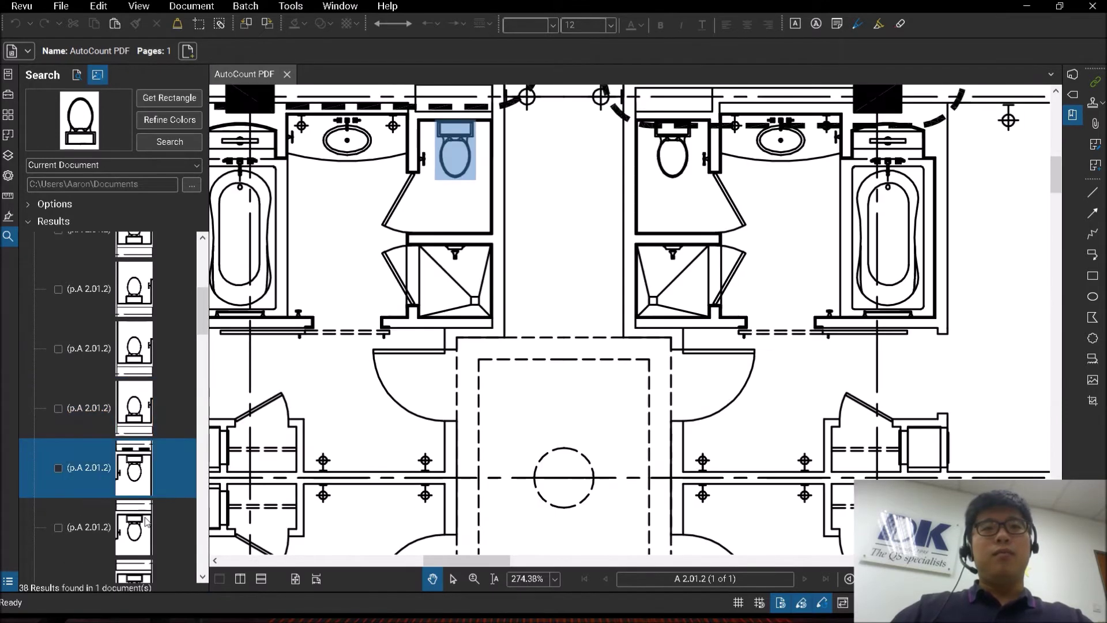
left_click(148, 507)
scroll(147, 507, "down", 3)
left_click(141, 456)
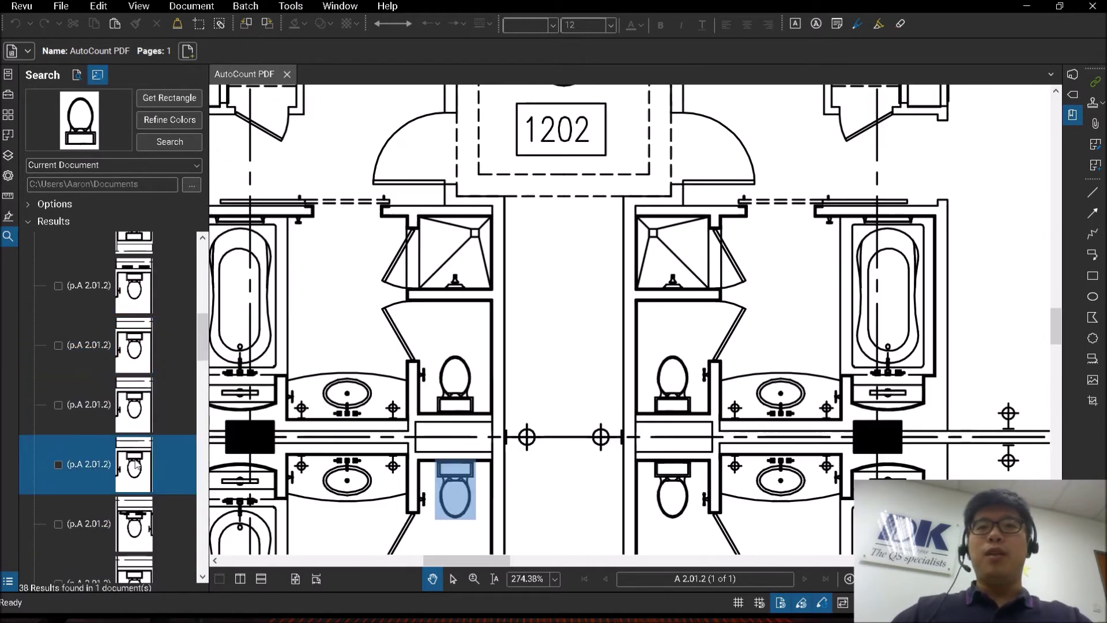
scroll(142, 456, "down", 3)
left_click(139, 461)
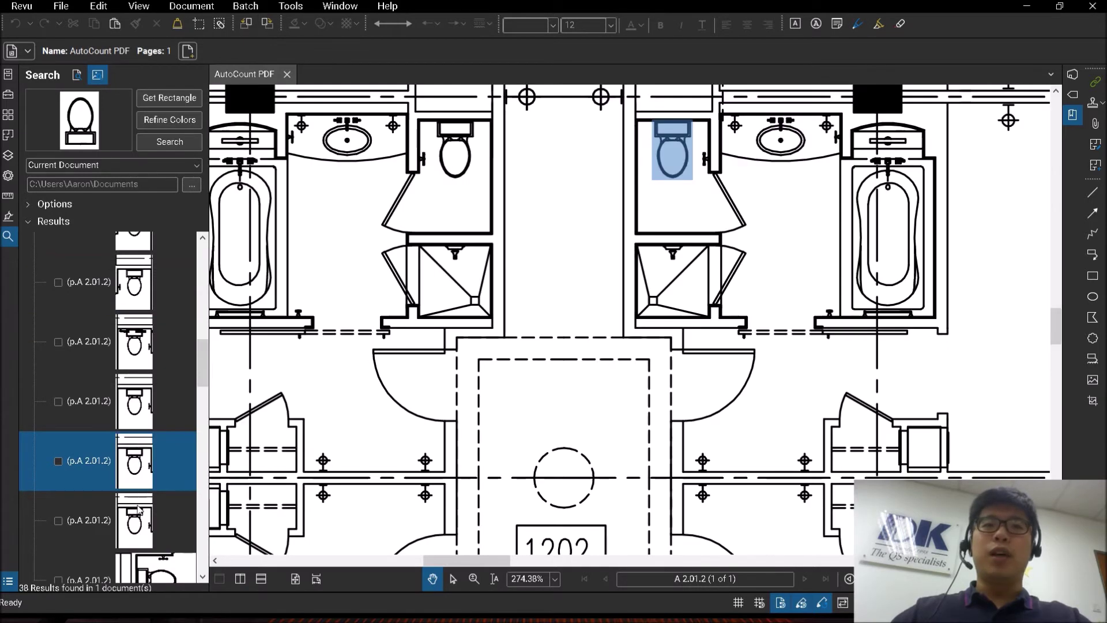
scroll(132, 474, "down", 2)
scroll(133, 467, "up", 5)
Check all 38 toilet results and bring up the actions for checked results
left_click(73, 238)
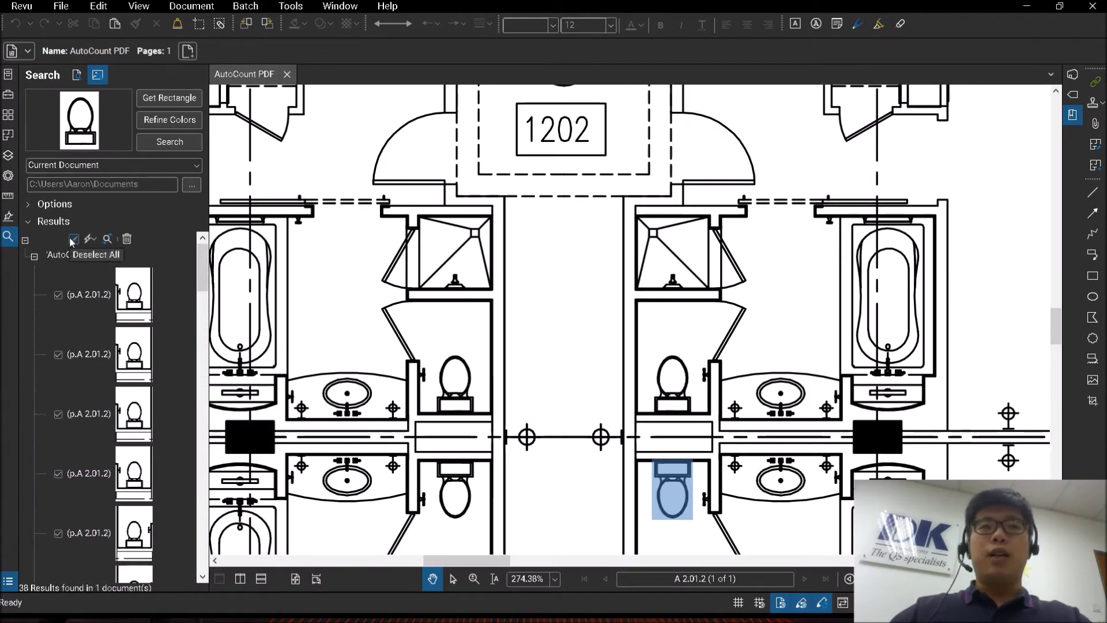
left_click(91, 238)
mouse_move(196, 286)
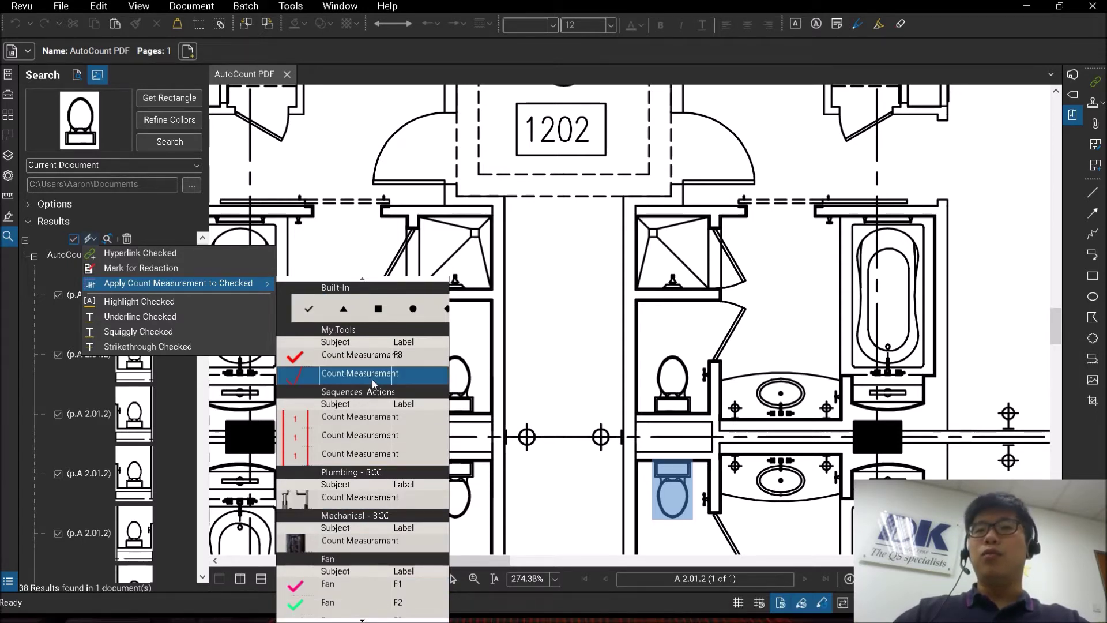
Apply a Count measurement to the checked toilets and verify its 38 total in the Markups List
left_click(311, 310)
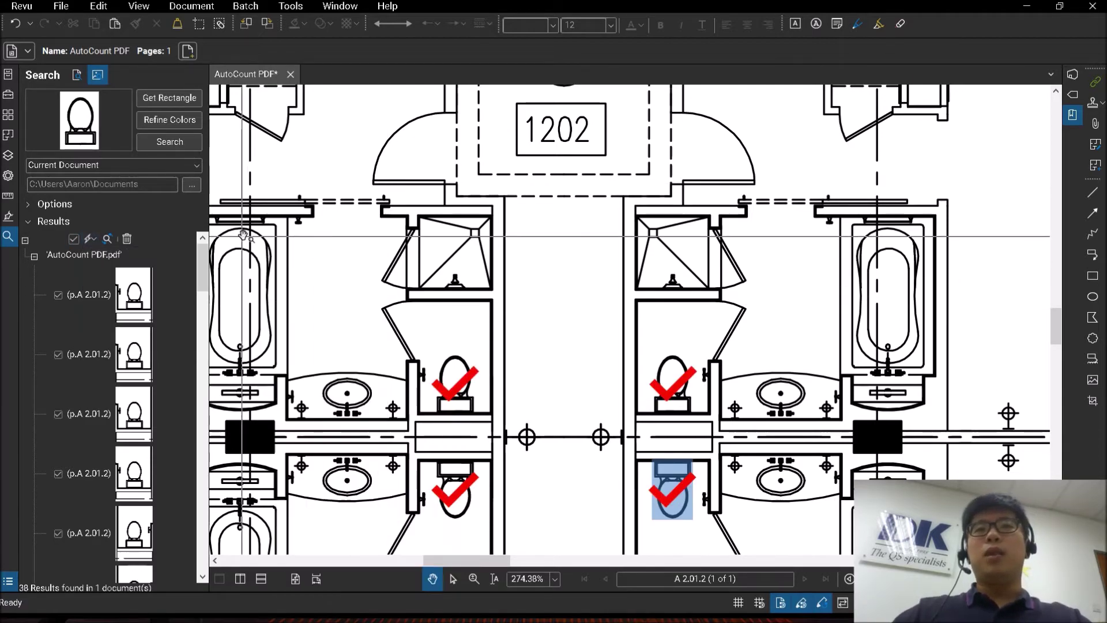
scroll(484, 260, "down", 10)
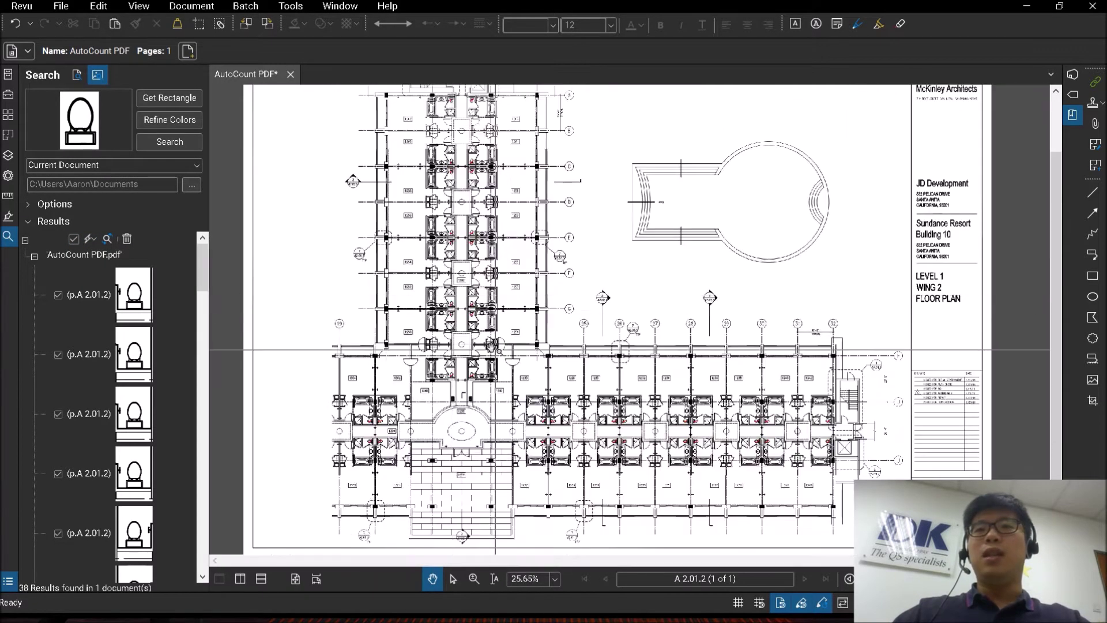
left_click(565, 593)
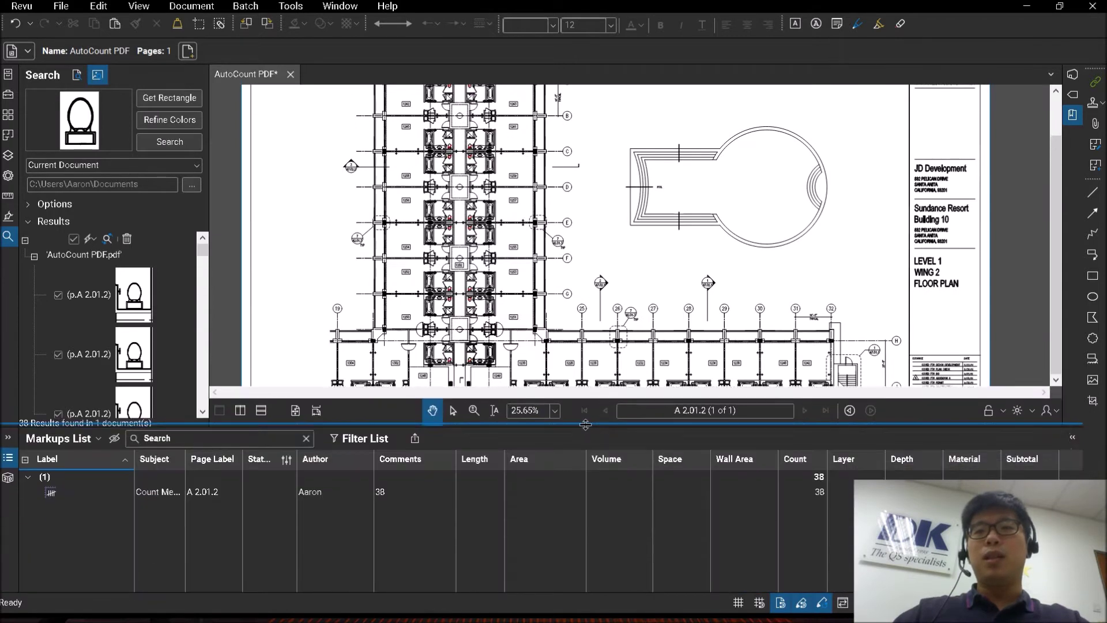
left_click(816, 491)
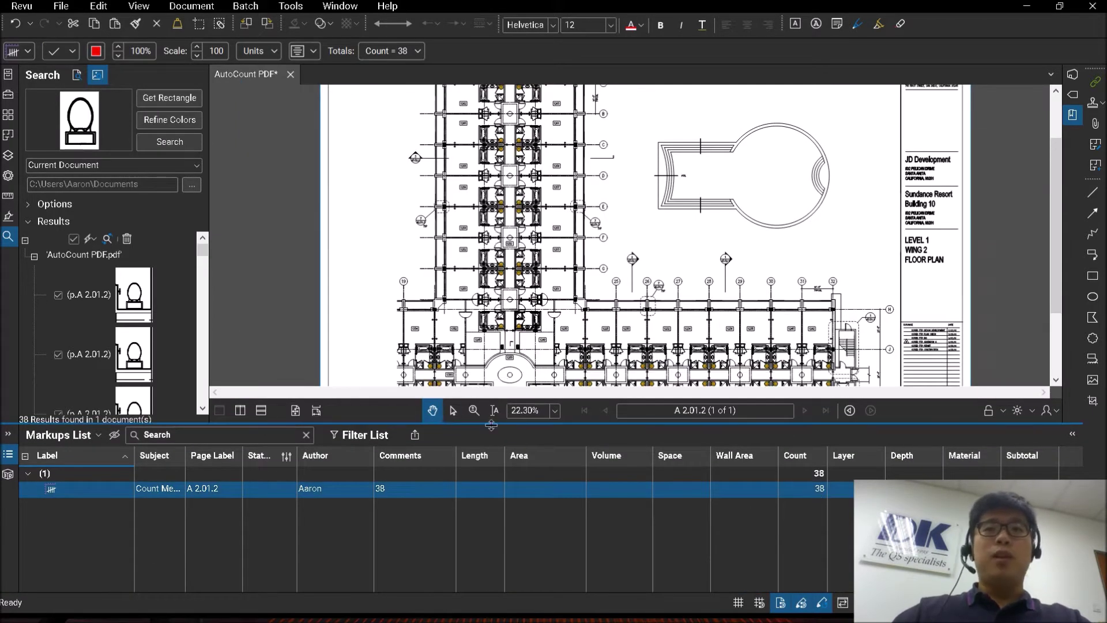
left_click_drag(498, 423, 499, 480)
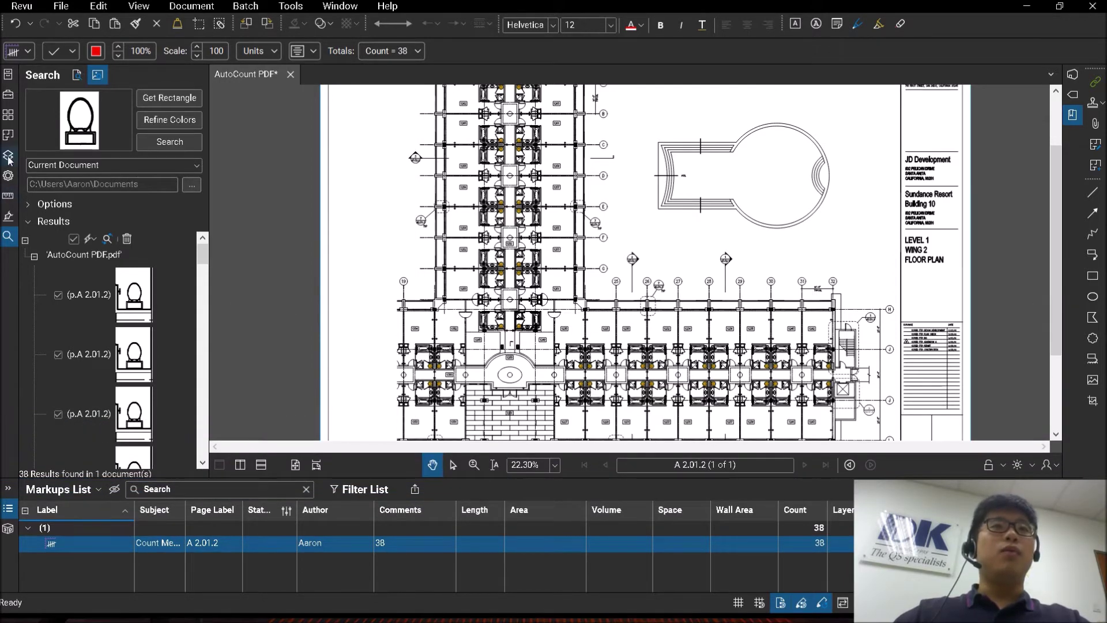
Add a rectangular space named Phase 1 around the vertical wing's central rooms
left_click(10, 136)
left_click(78, 74)
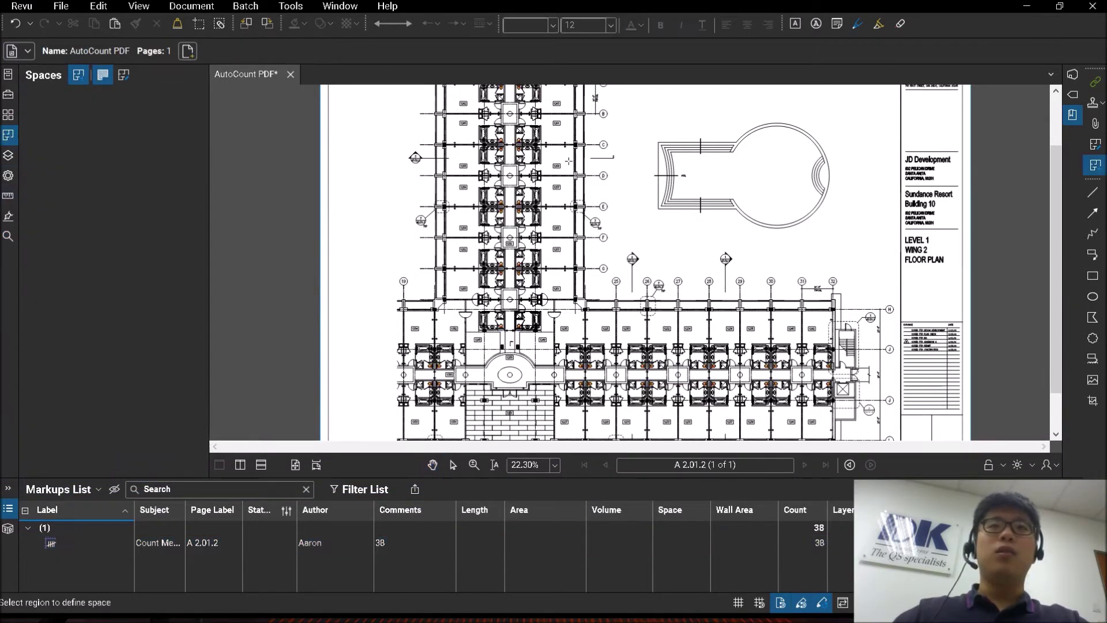
scroll(476, 173, "up", 2)
mouse_move(476, 144)
left_mouse_down()
mouse_move(508, 222)
mouse_move(537, 392)
left_mouse_up()
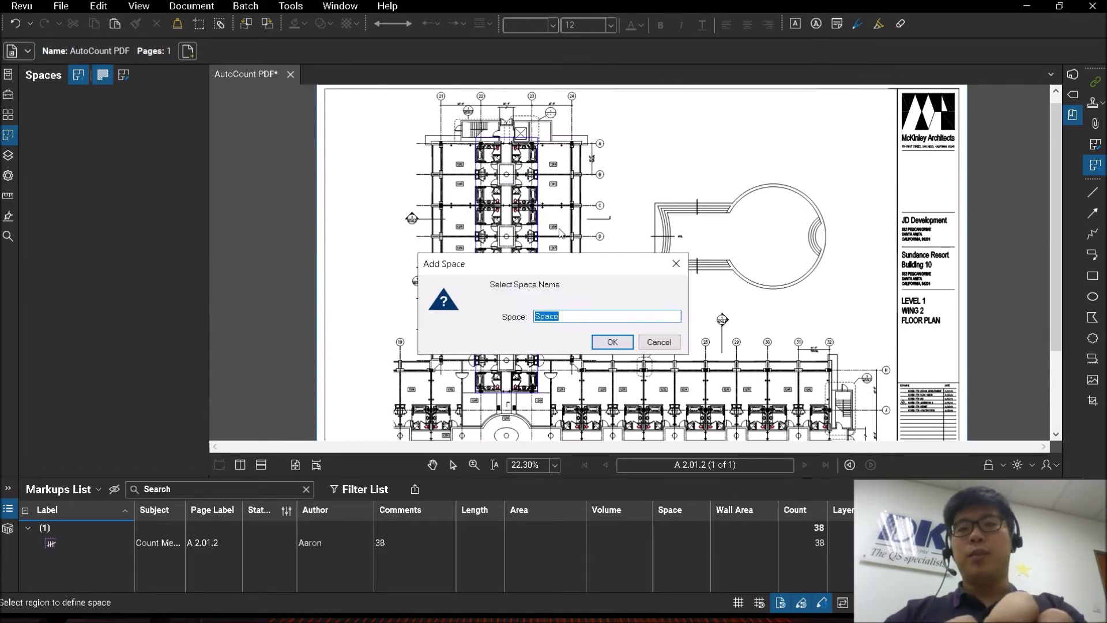
key("Return")
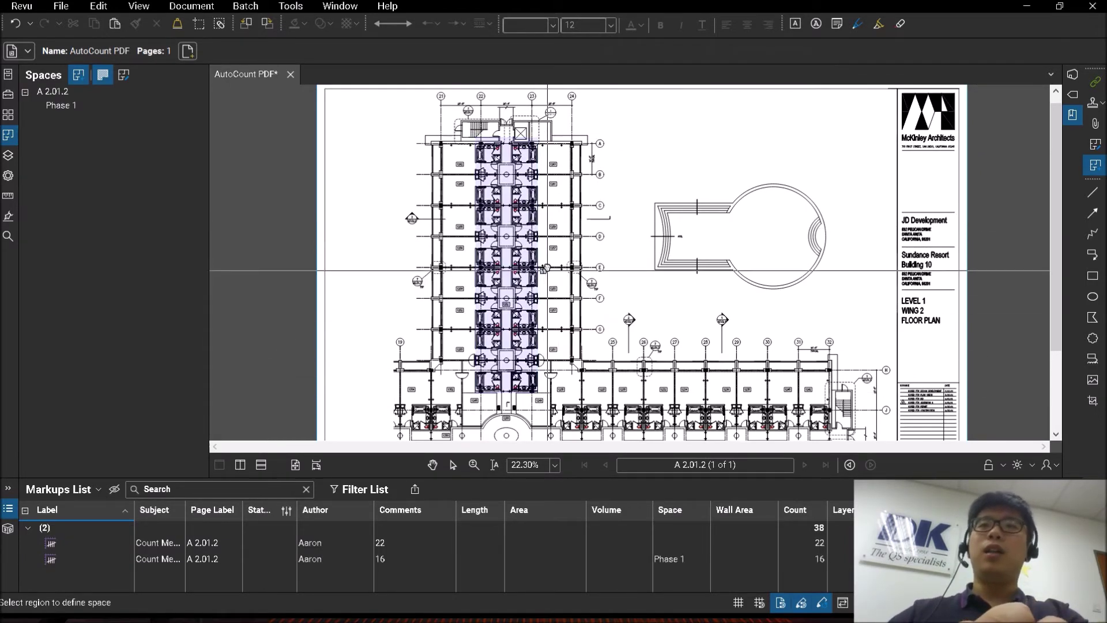
Add Phase 2 and Phase 3 spaces around the left and right wings, giving counts 16, 4, 18
scroll(359, 290, "down", 4)
left_click_drag(358, 295, 416, 357)
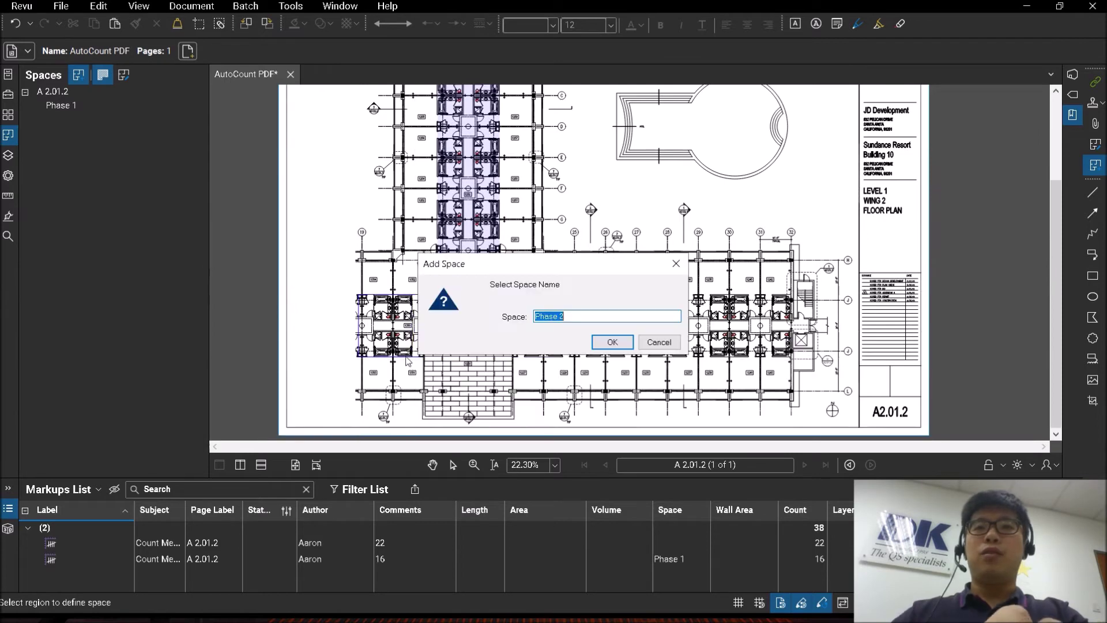
type("2")
key("Return")
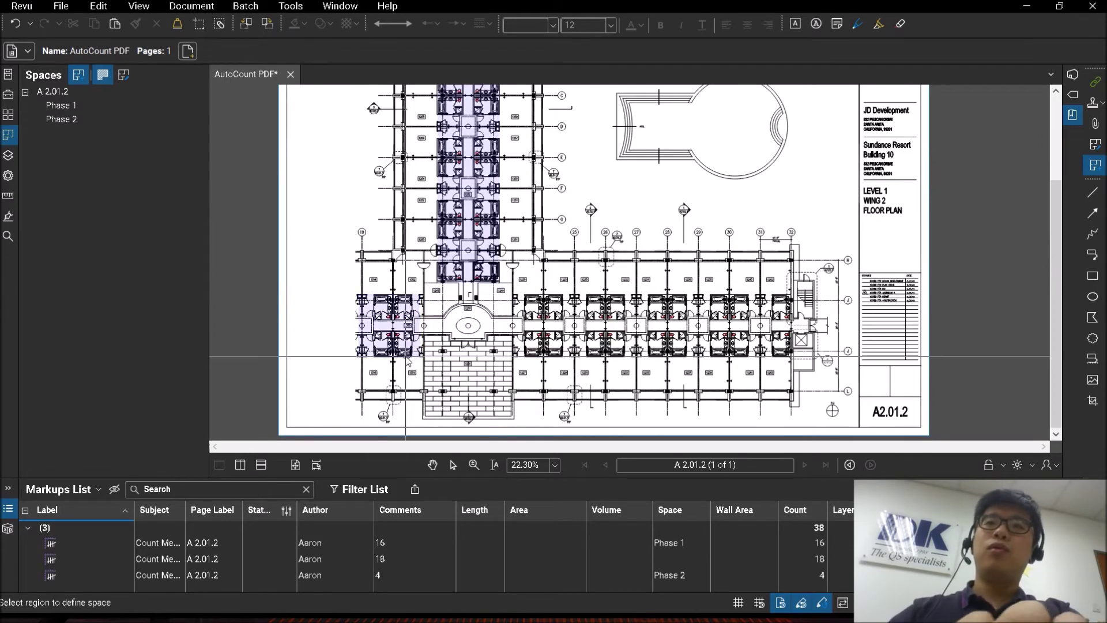
left_click_drag(520, 295, 791, 358)
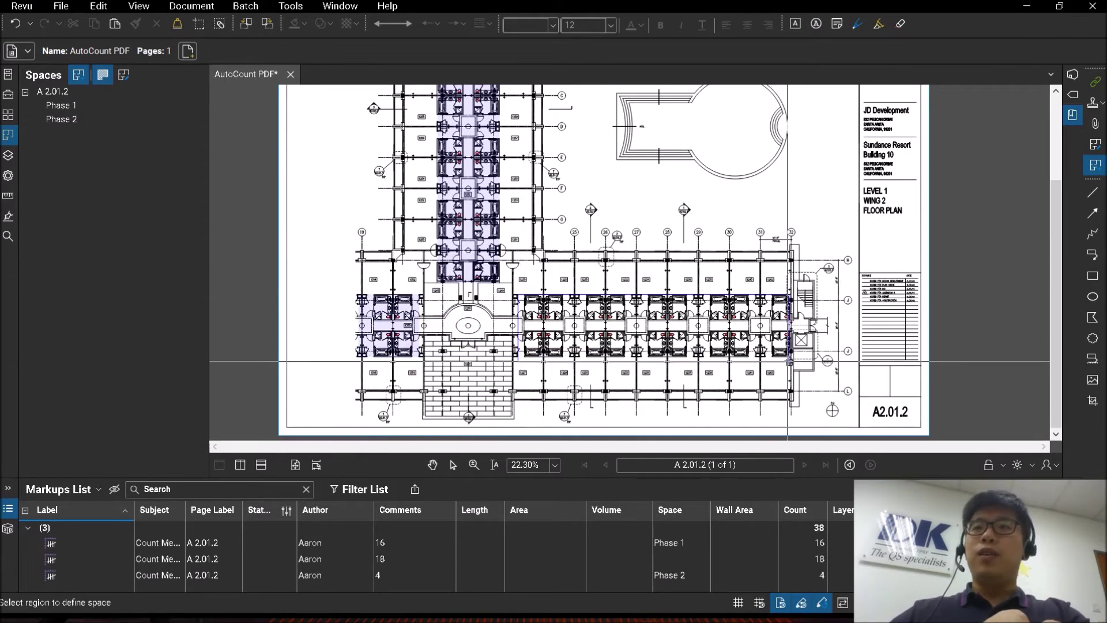
type("3")
key("Return")
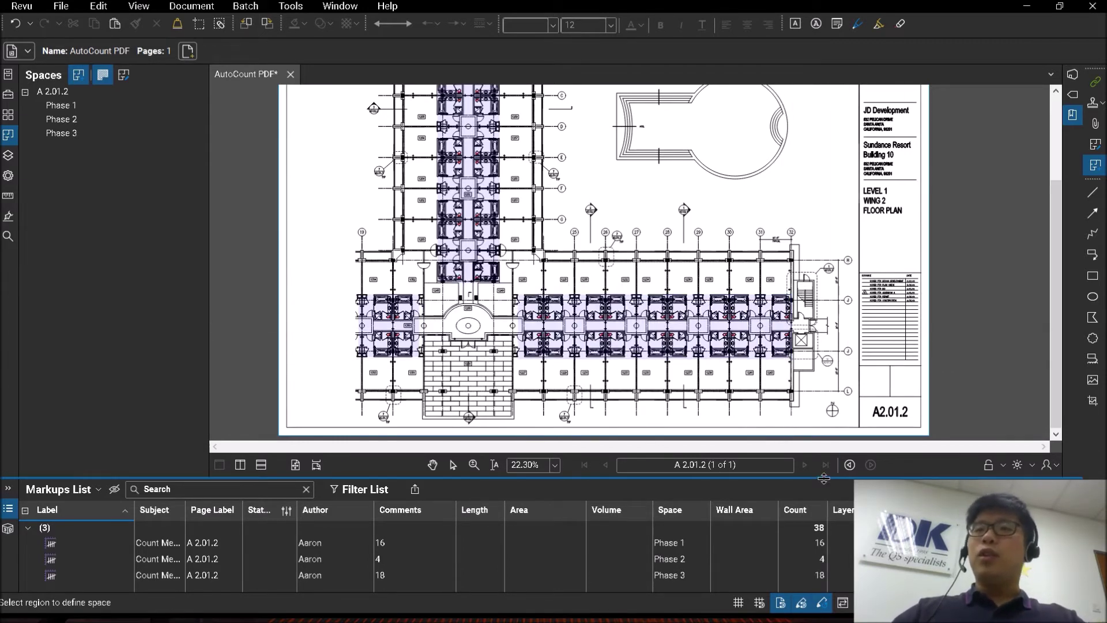
left_click(805, 521)
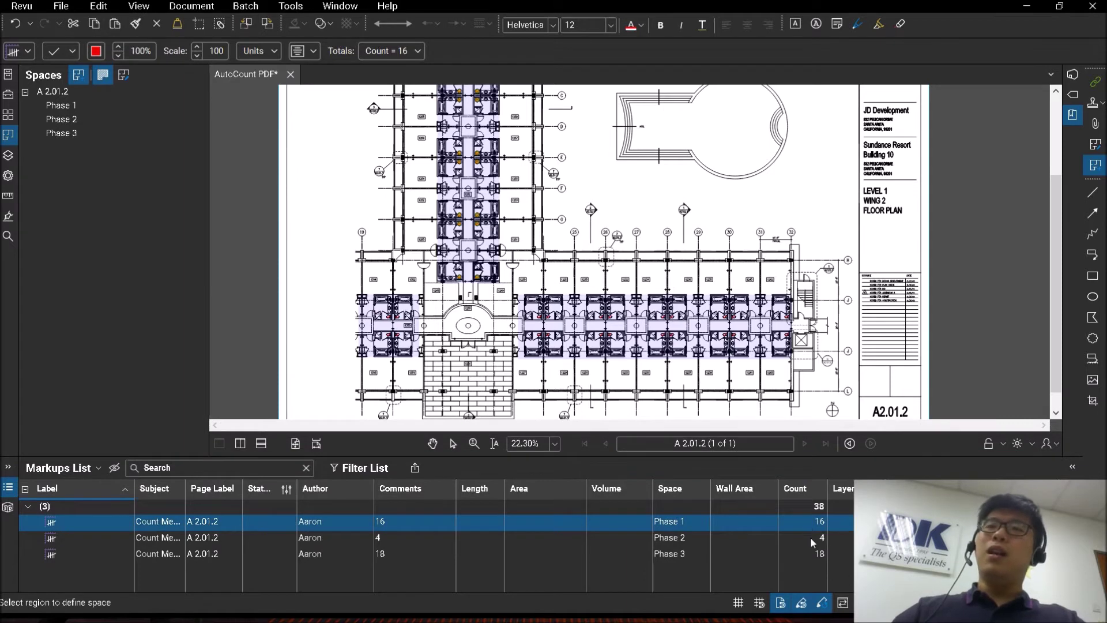
left_click(822, 537)
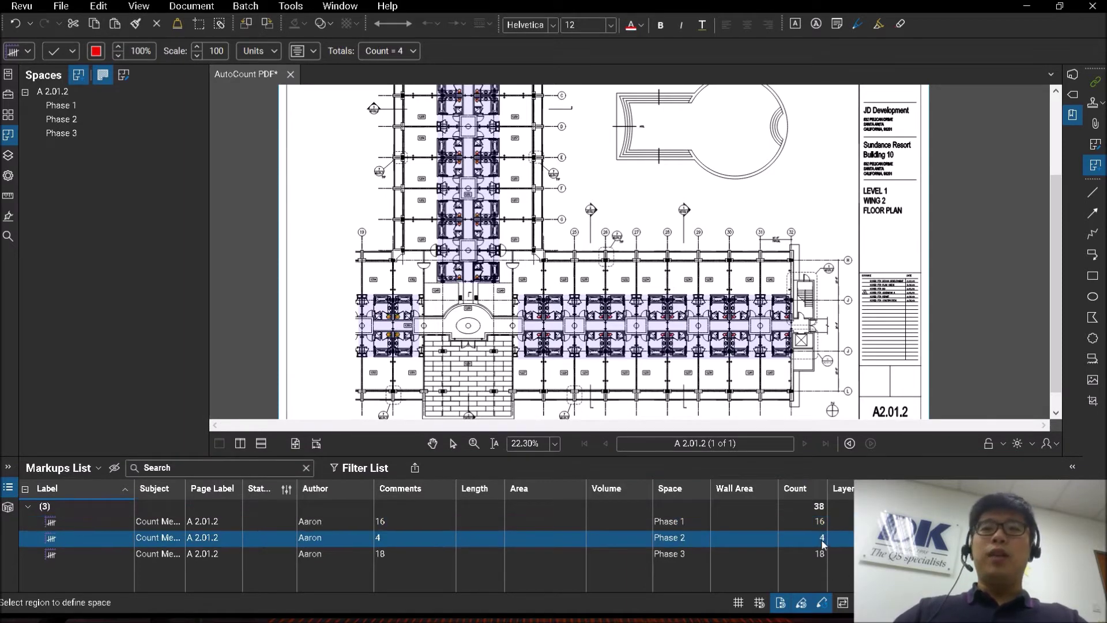
left_click(822, 557)
left_click(699, 523)
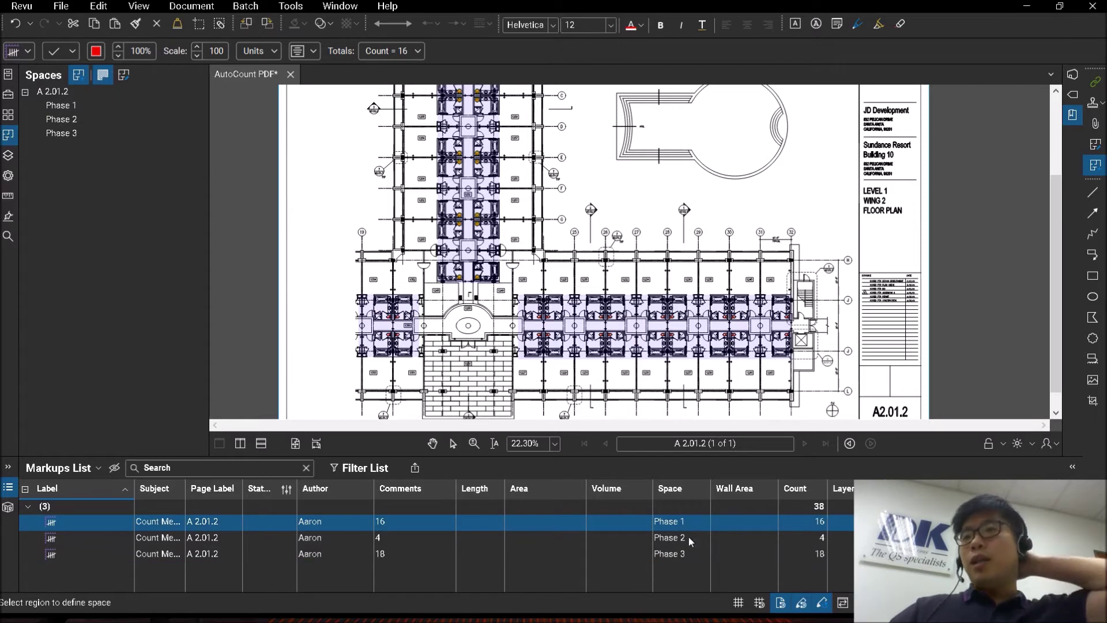
left_click(687, 538)
left_click(687, 522)
left_click(685, 538)
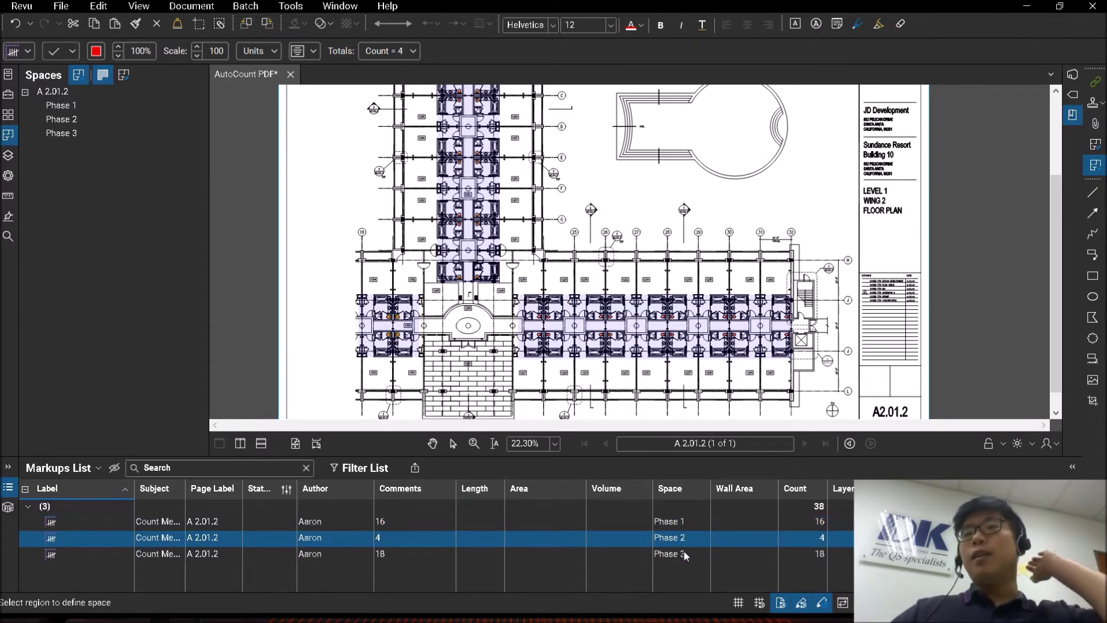
left_click(684, 554)
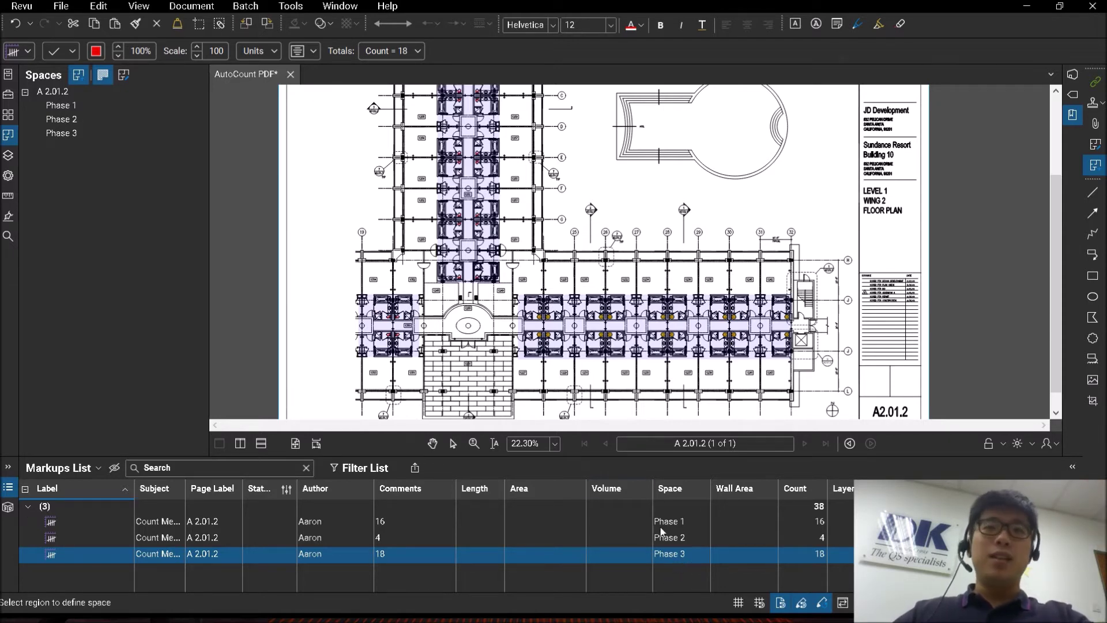
left_click_drag(634, 457, 637, 481)
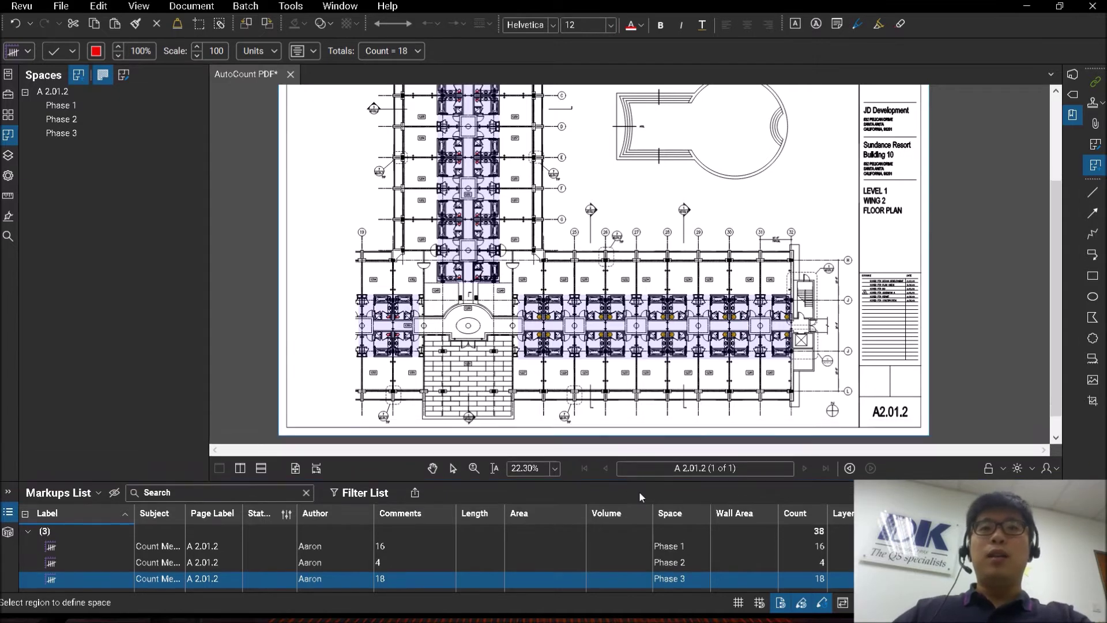
Exit space drawing and delete the Phase 1 space, keeping Phase 2 and Phase 3
scroll(476, 302, "up", 3)
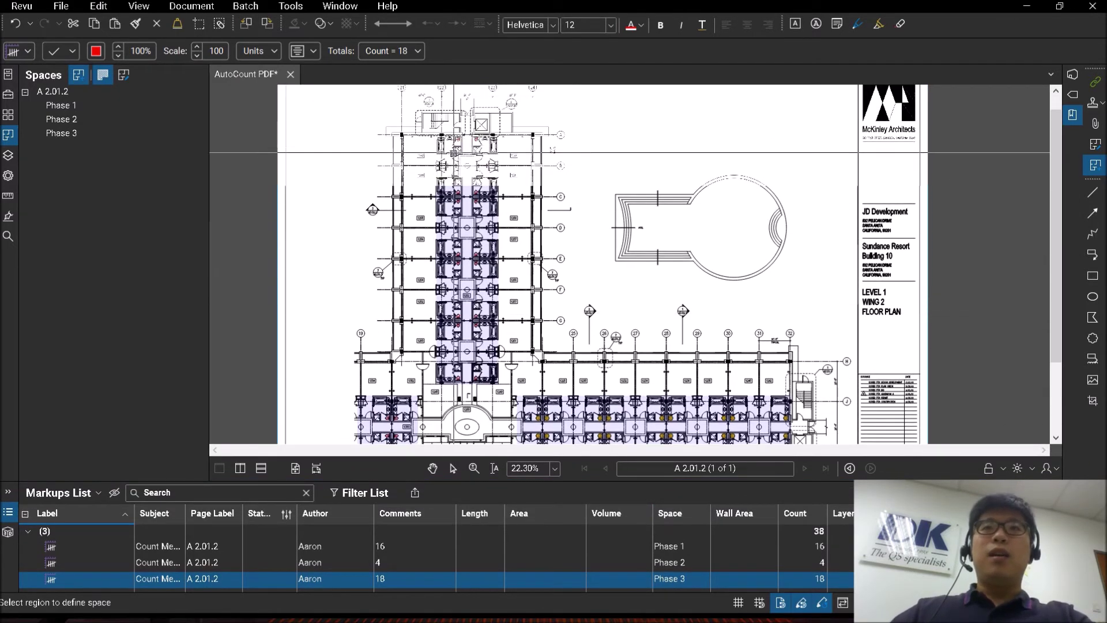
scroll(436, 180, "up", 8)
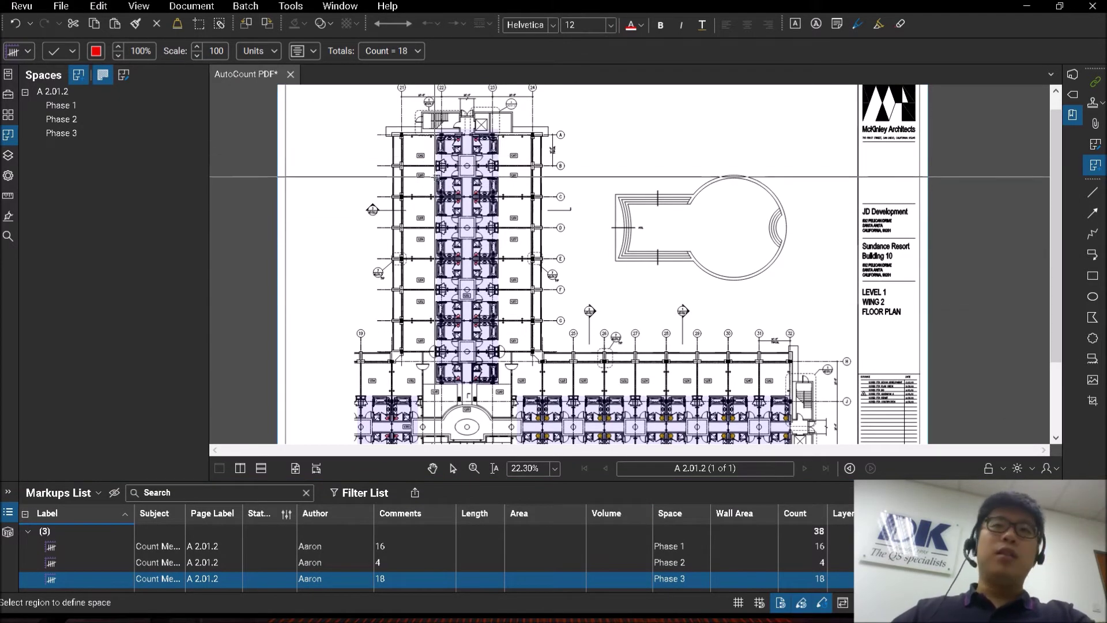
key("Escape")
scroll(451, 157, "down", 2)
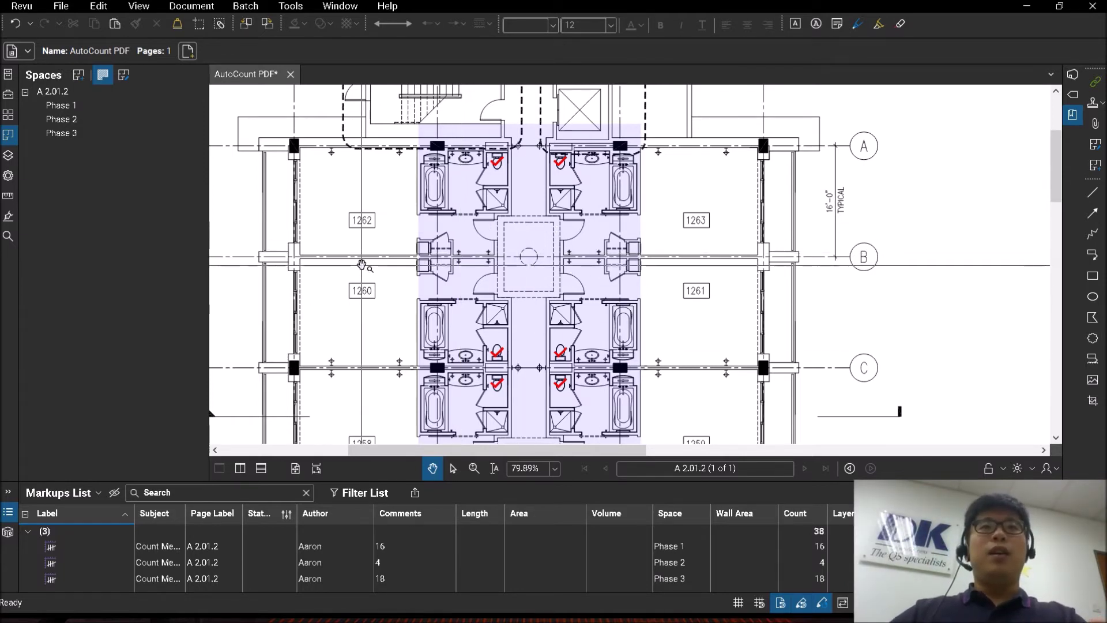
left_click(77, 109)
key("Delete")
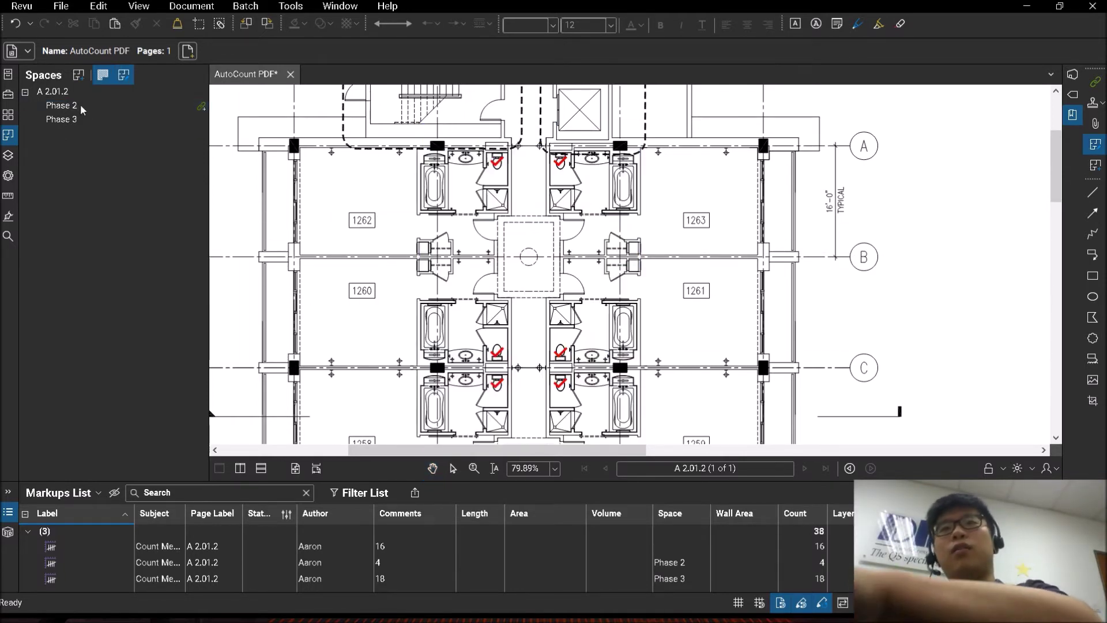
scroll(334, 179, "up", 3)
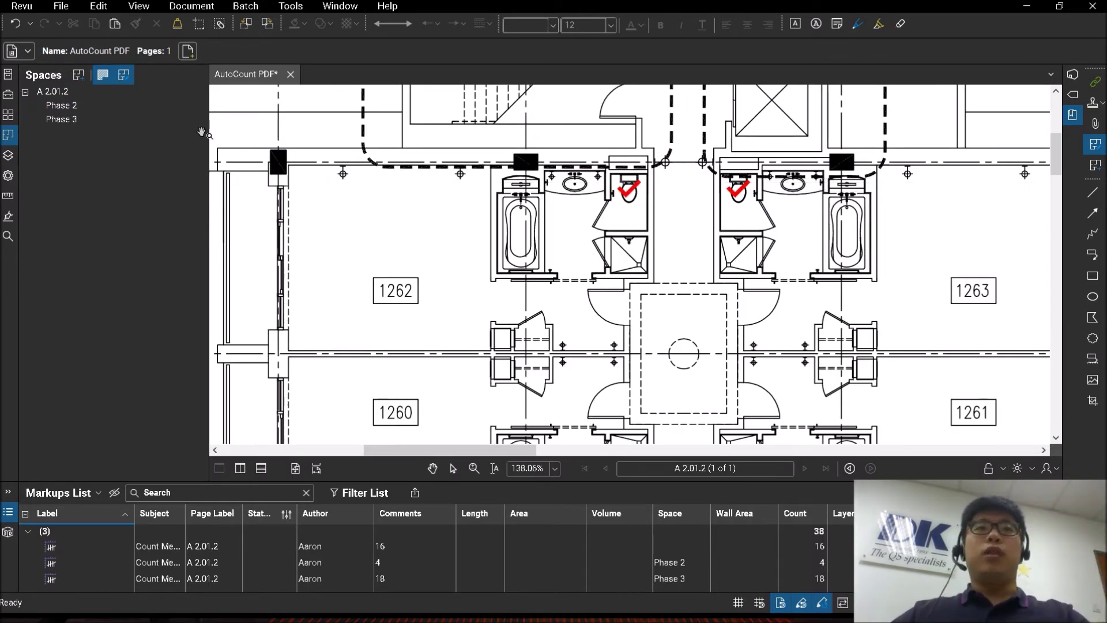
Trace a polygon space around room 1262's walls, following the toilet-wall notch, and close it
left_click(79, 80)
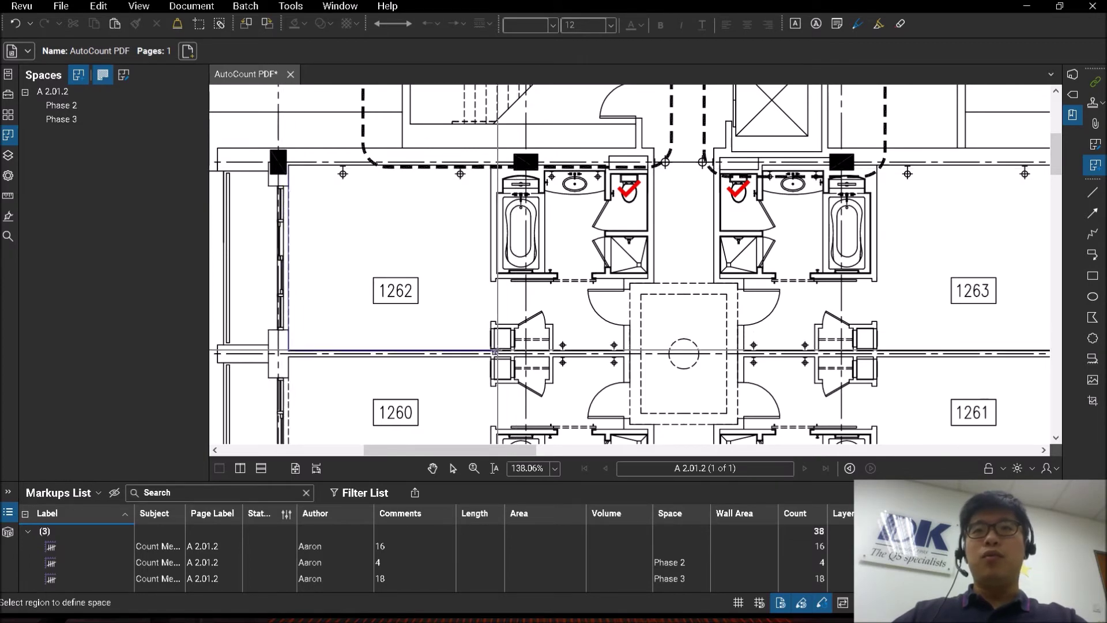
scroll(492, 349, "up", 3)
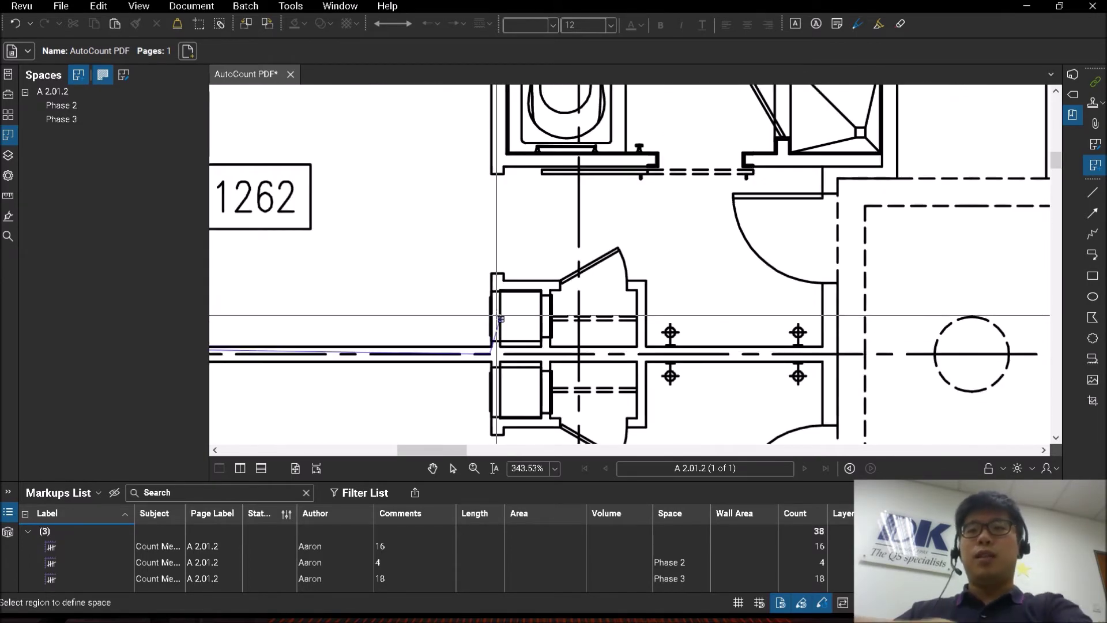
left_click(491, 346)
left_click(491, 273)
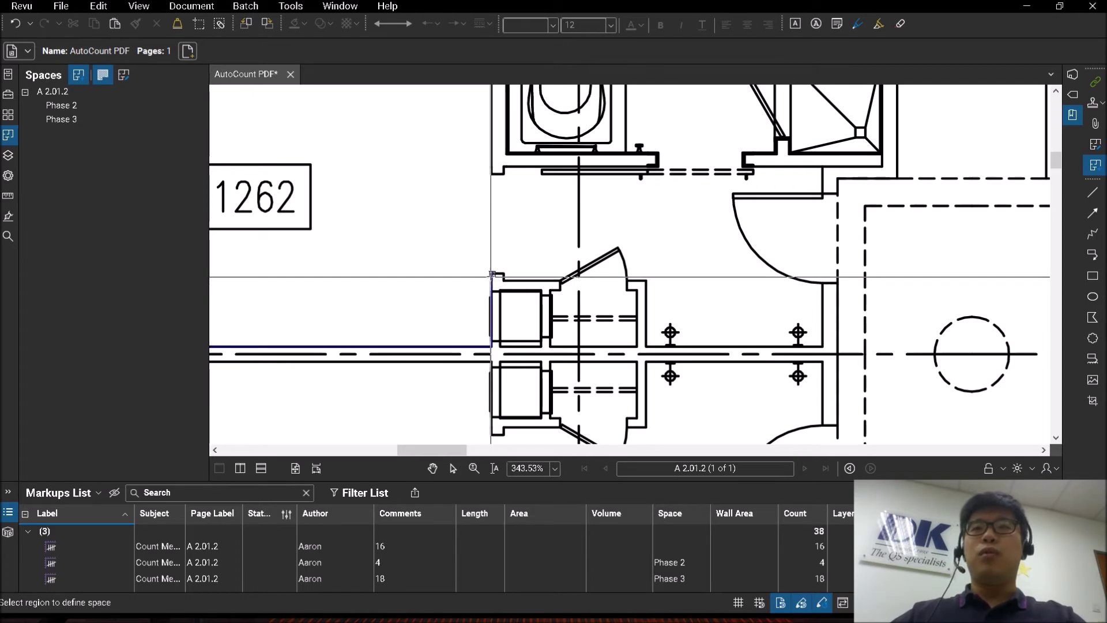
left_click(505, 273)
left_click(504, 281)
left_click(559, 280)
left_click(646, 281)
left_click(647, 346)
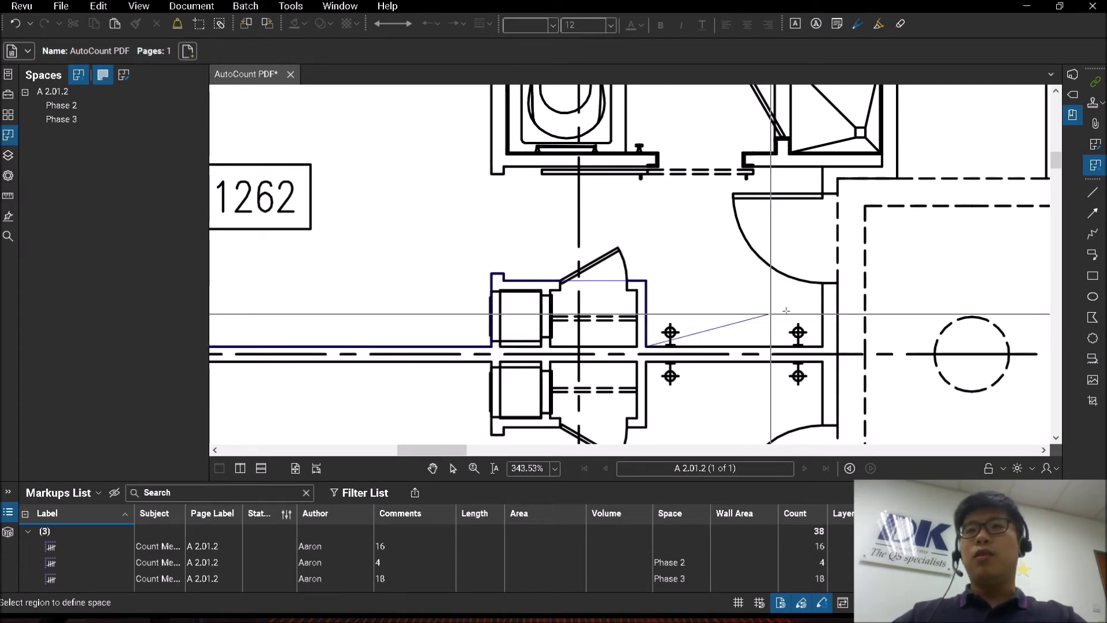
left_click(822, 346)
left_click(823, 168)
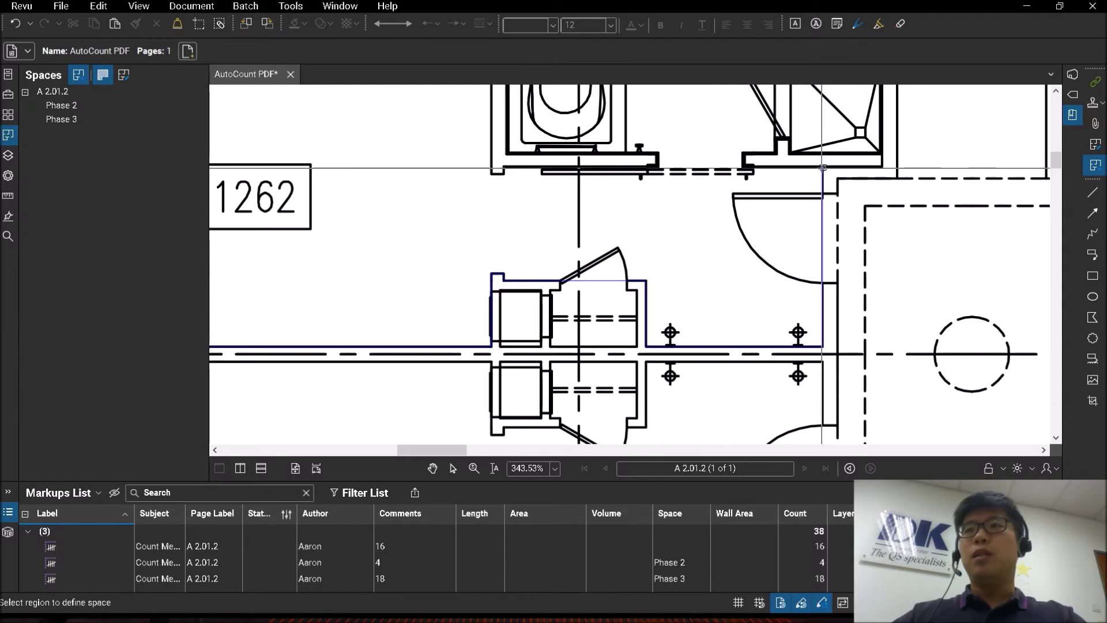
left_click(491, 172)
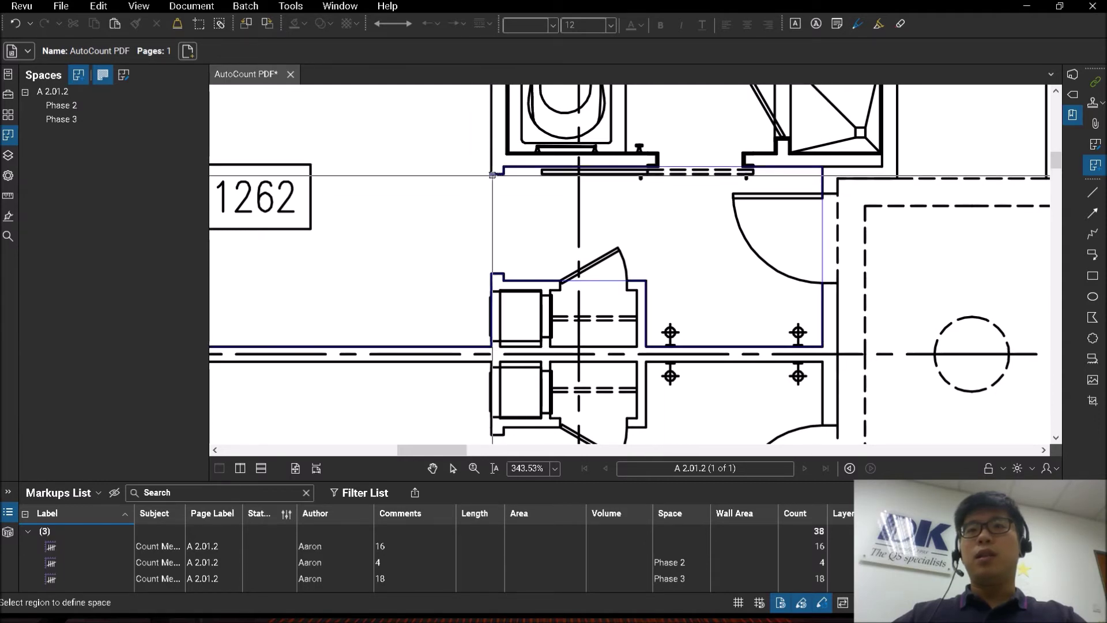
scroll(491, 172, "up", 3)
scroll(603, 92, "down", 4)
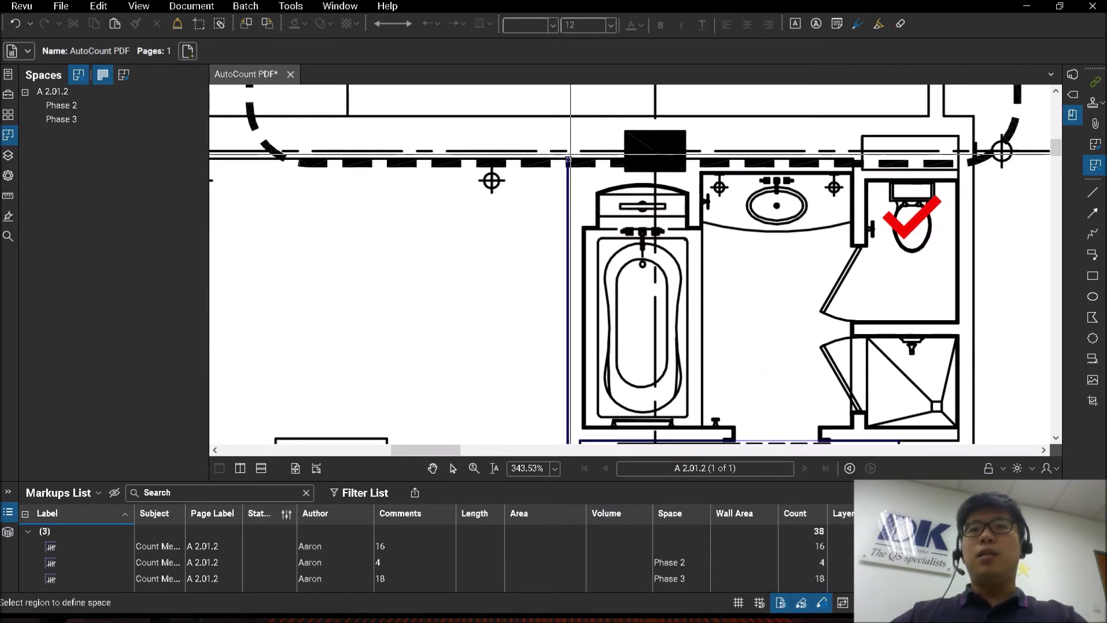
scroll(602, 193, "down", 2)
left_click(584, 179)
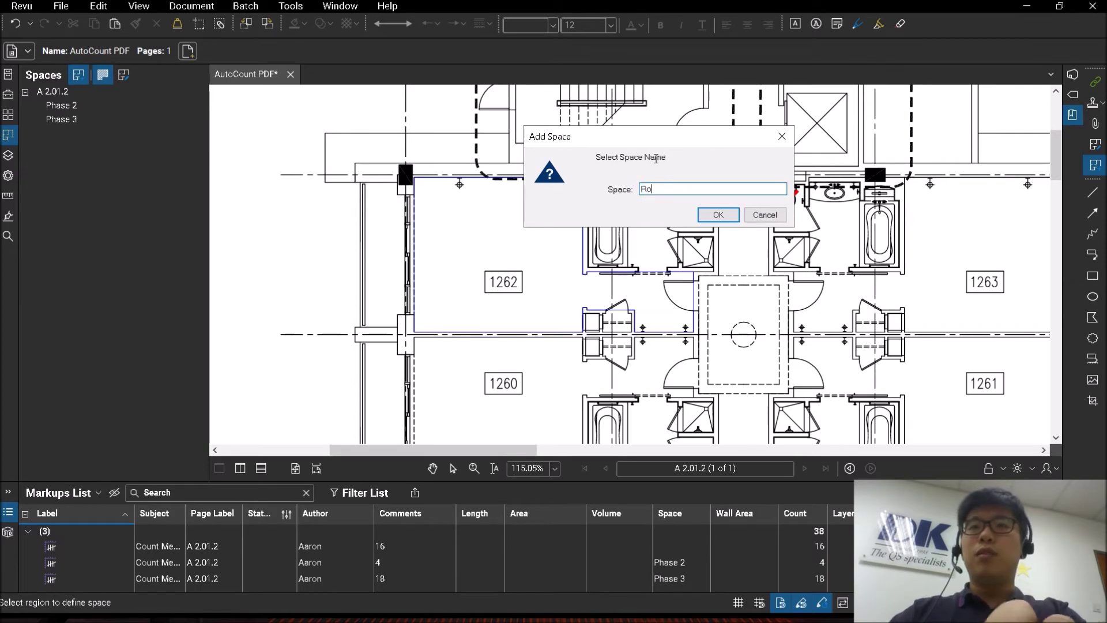
Name the new space 'Room 1262' and check it in the Spaces list
key("Return")
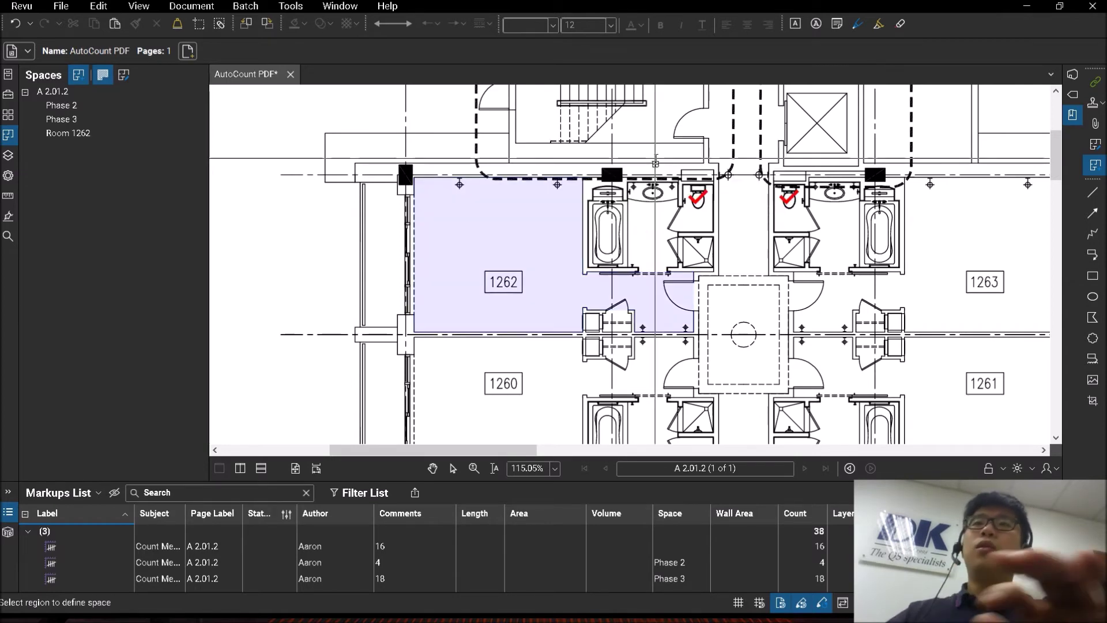
scroll(656, 162, "up", 1)
left_click(67, 136)
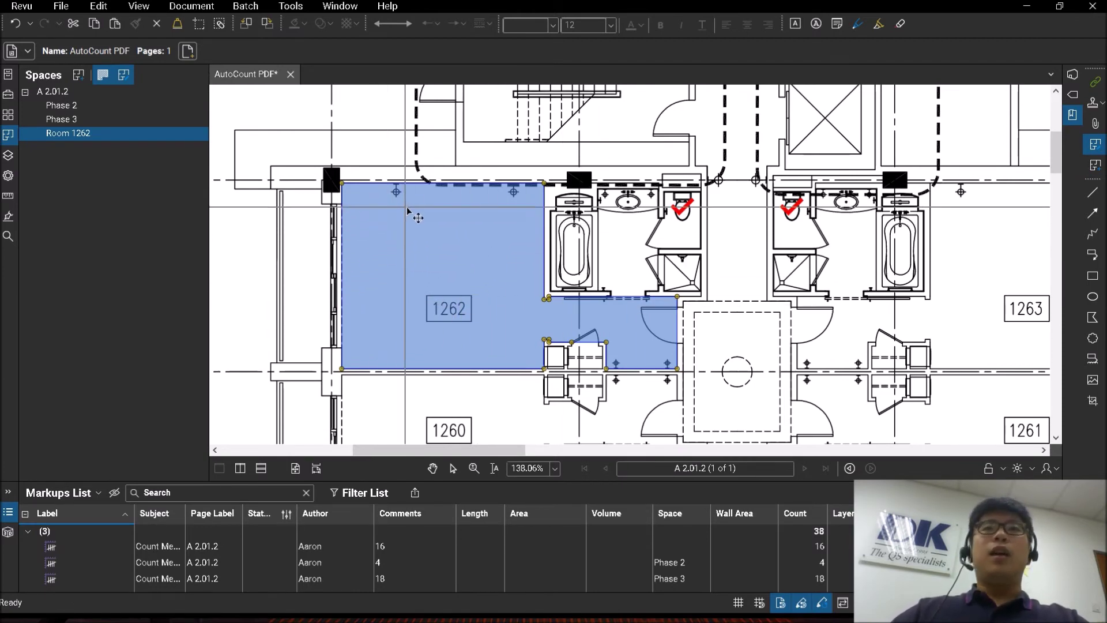
key("Escape")
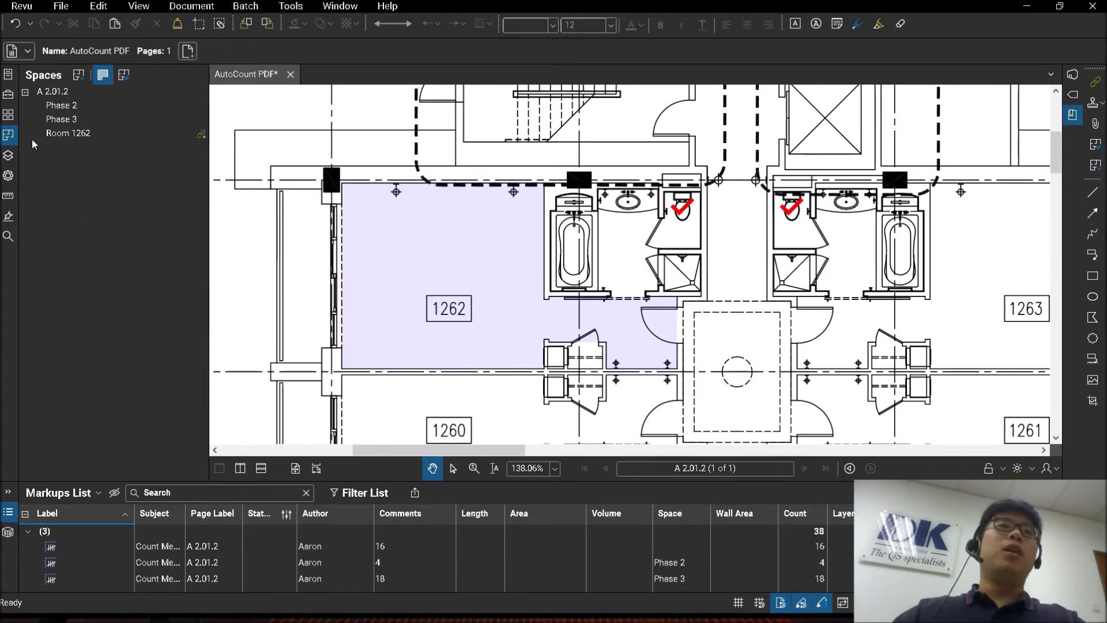
left_click(8, 95)
Widen the Tool Chest panel to read the Ceiling Issues stamp comments
scroll(115, 259, "down", 10)
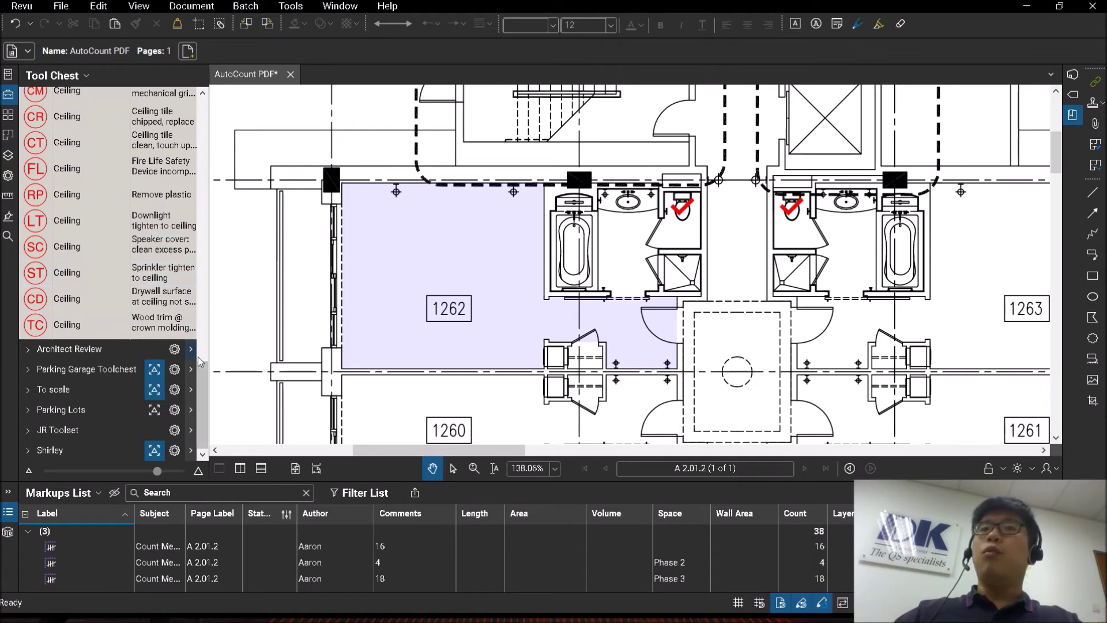
scroll(205, 357, "up", 3)
scroll(207, 353, "up", 2)
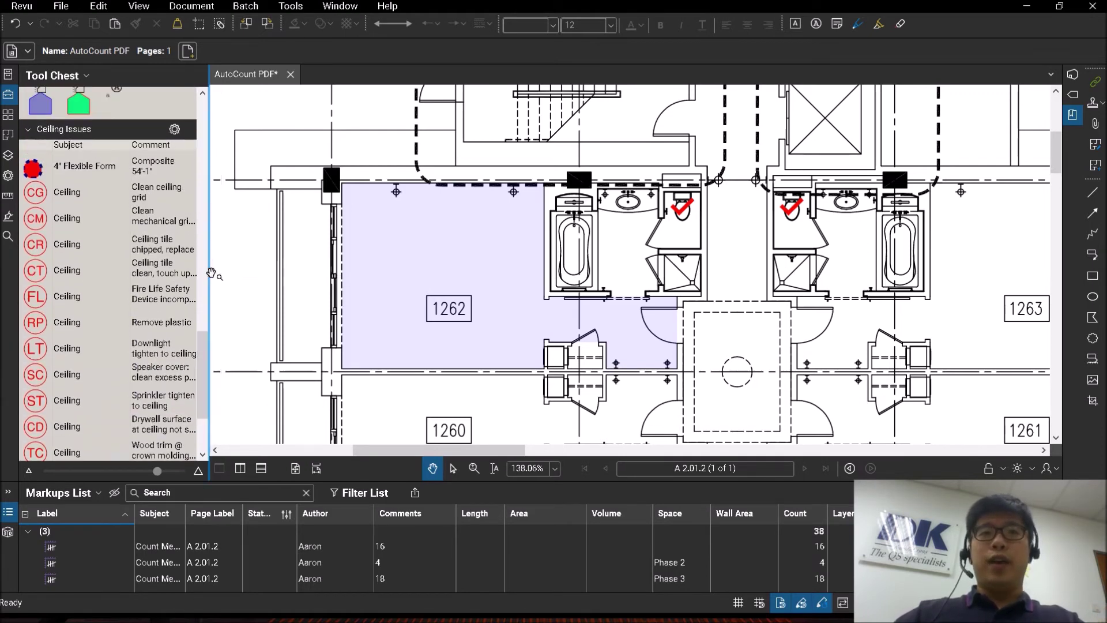
left_click_drag(212, 273, 241, 274)
scroll(104, 286, "up", 5)
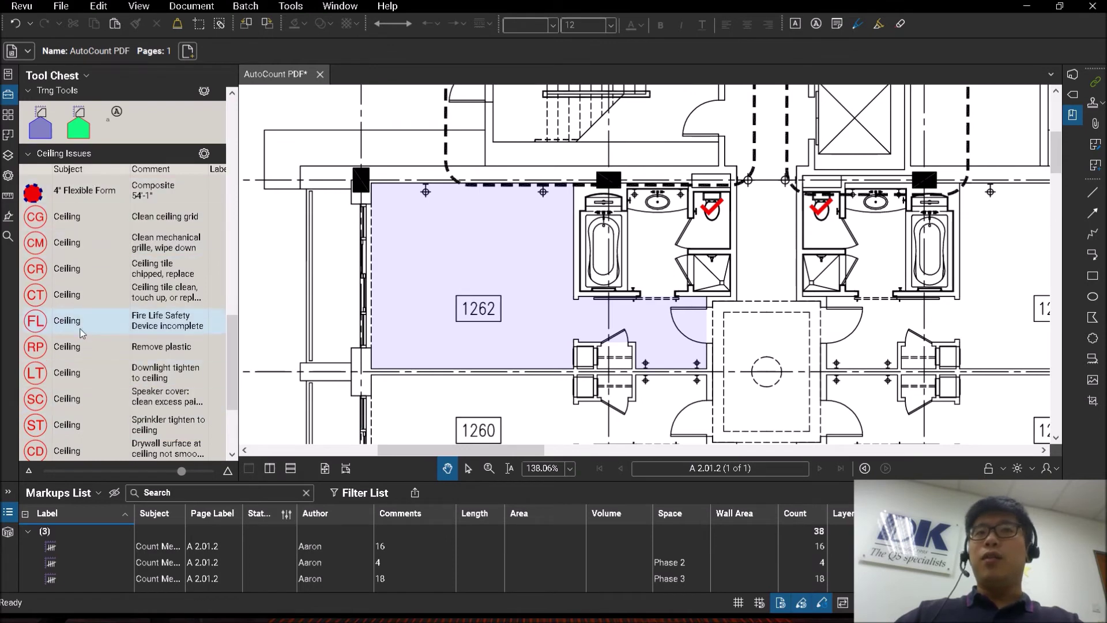
Place the CM stamp at room 1262's top-left and the CG stamp at its lower right
left_click(110, 252)
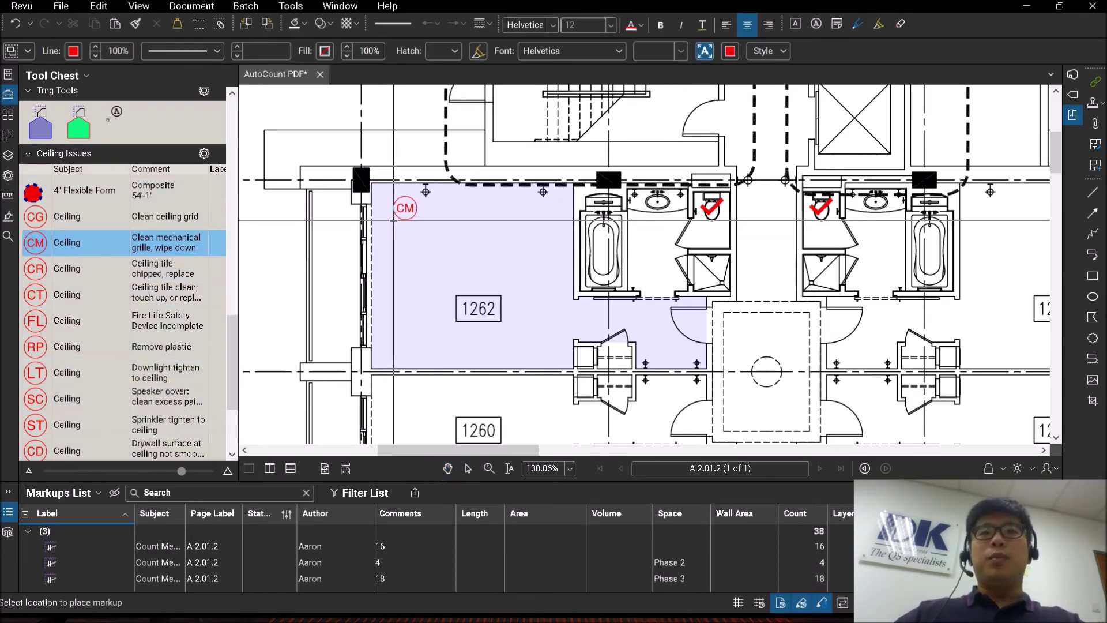
left_click(383, 217)
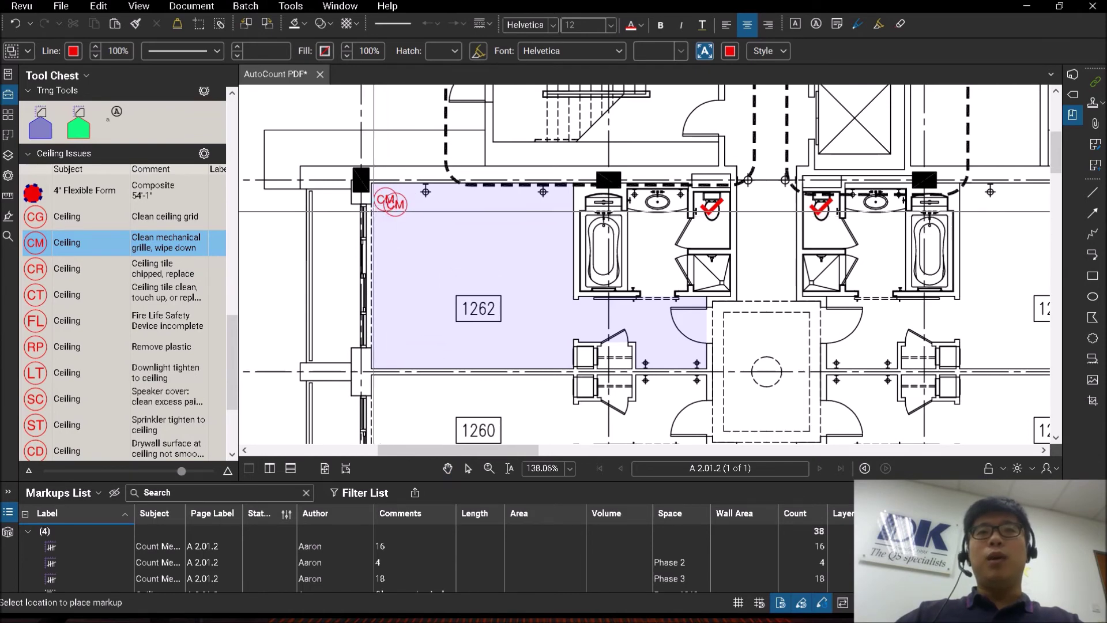
left_click(110, 217)
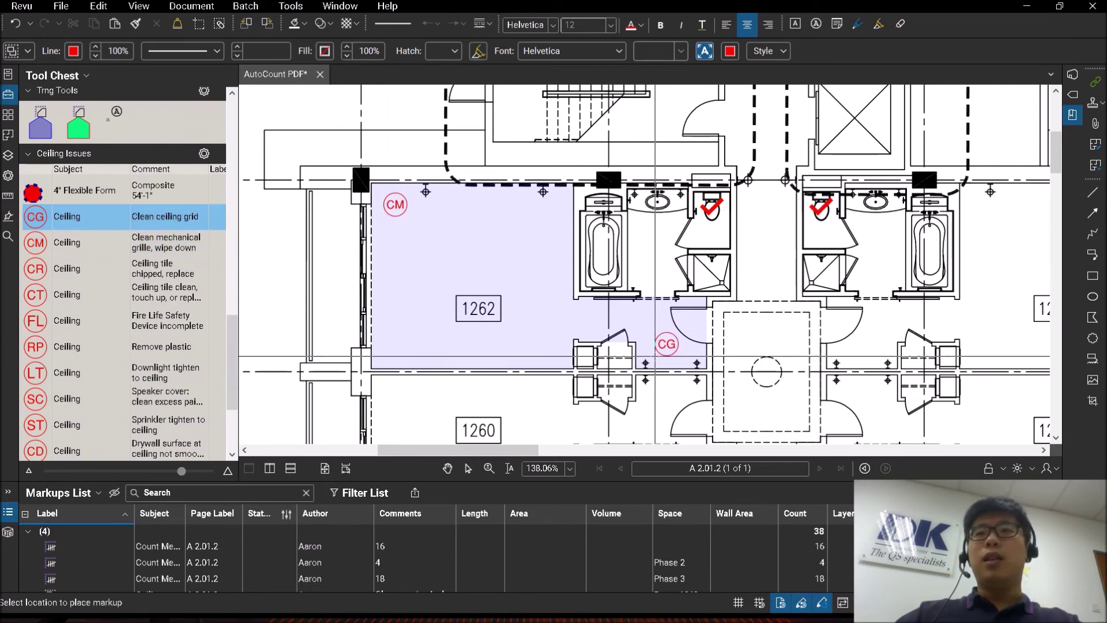
left_click(652, 354)
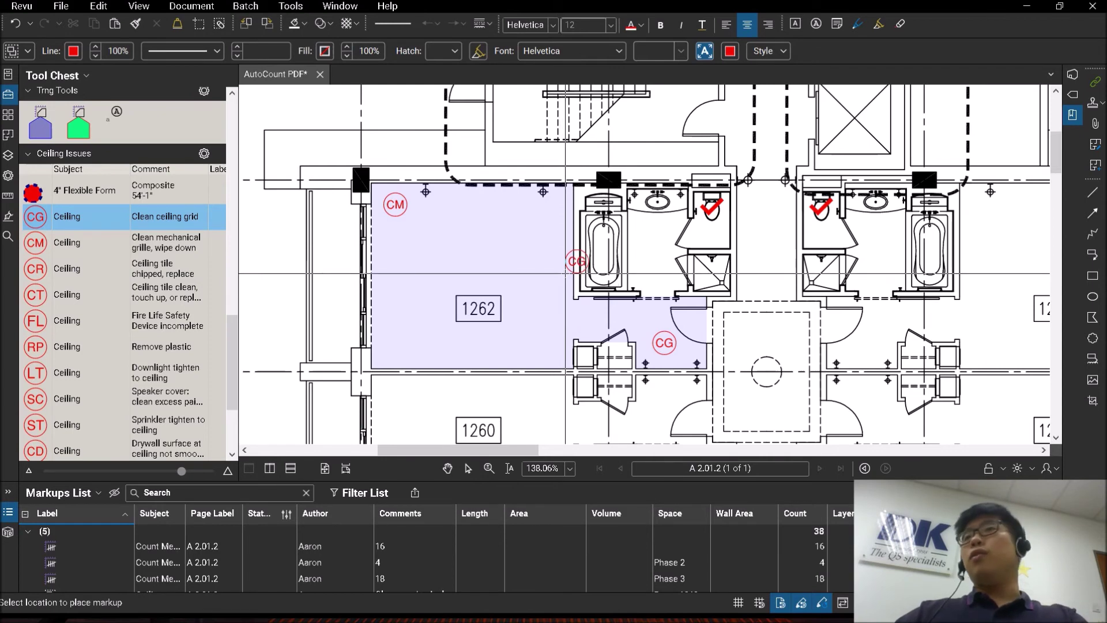
key("Escape")
scroll(449, 228, "down", 1)
scroll(449, 228, "down", 1)
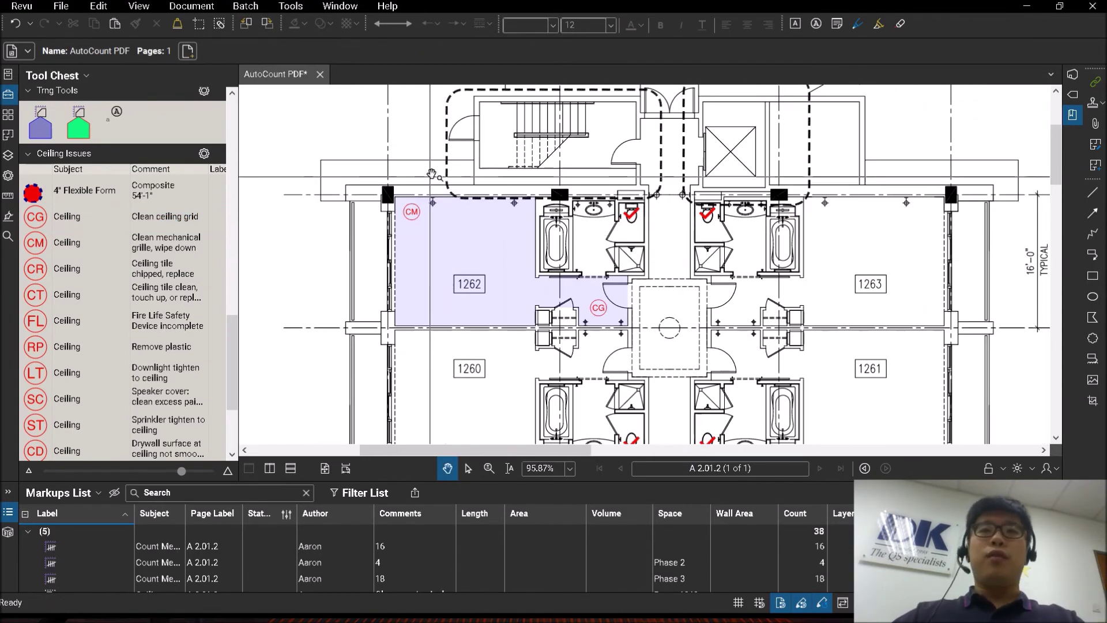
Enlarge the Markups List and confirm both ceiling stamps are assigned to space Room 1262
left_click_drag(487, 309, 454, 297)
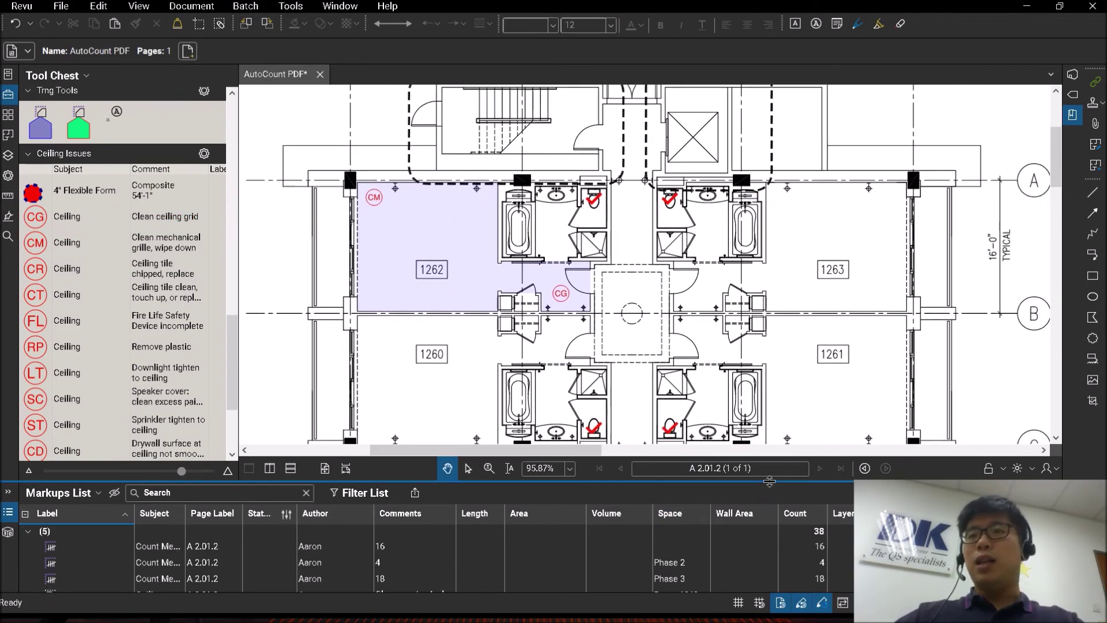
left_click_drag(762, 481, 738, 405)
left_click(675, 522)
left_click(679, 543)
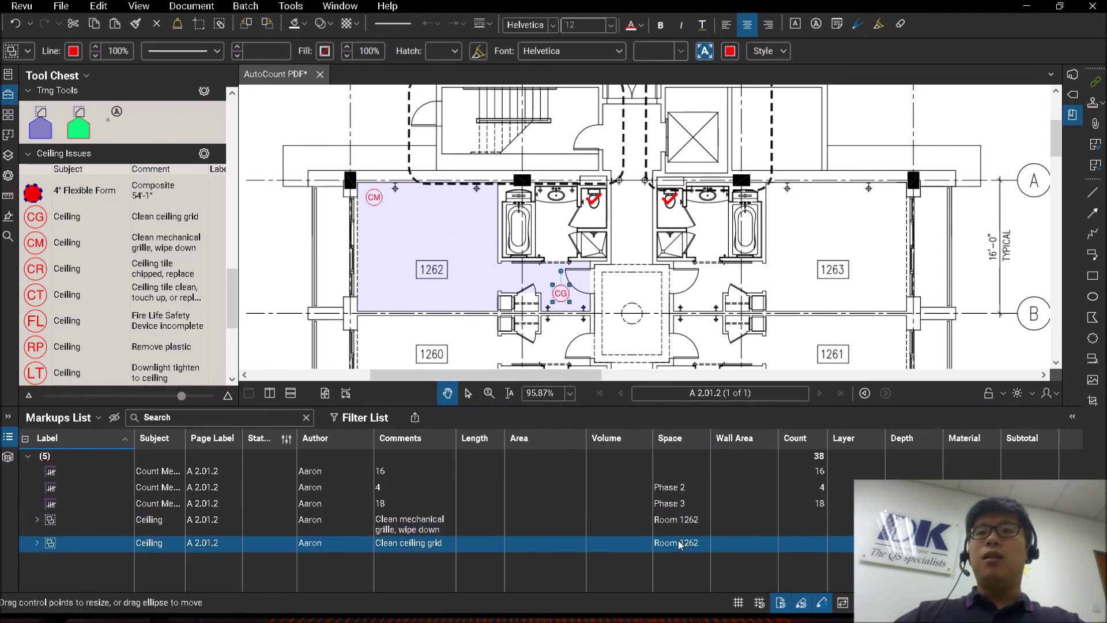
left_click(689, 531)
left_click(687, 546)
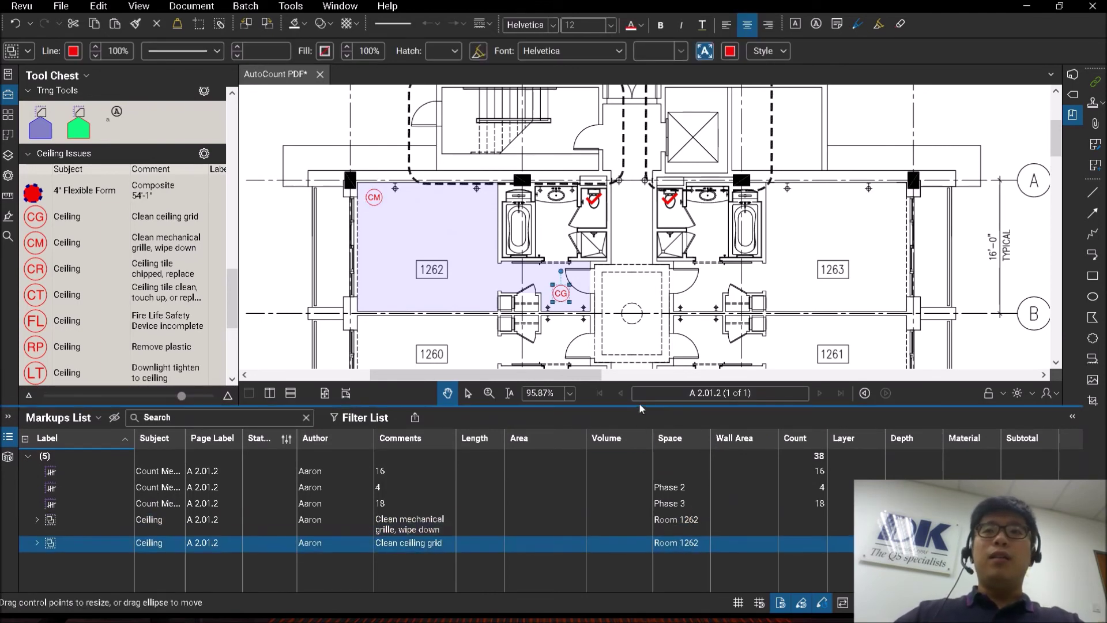
left_click_drag(639, 403, 639, 444)
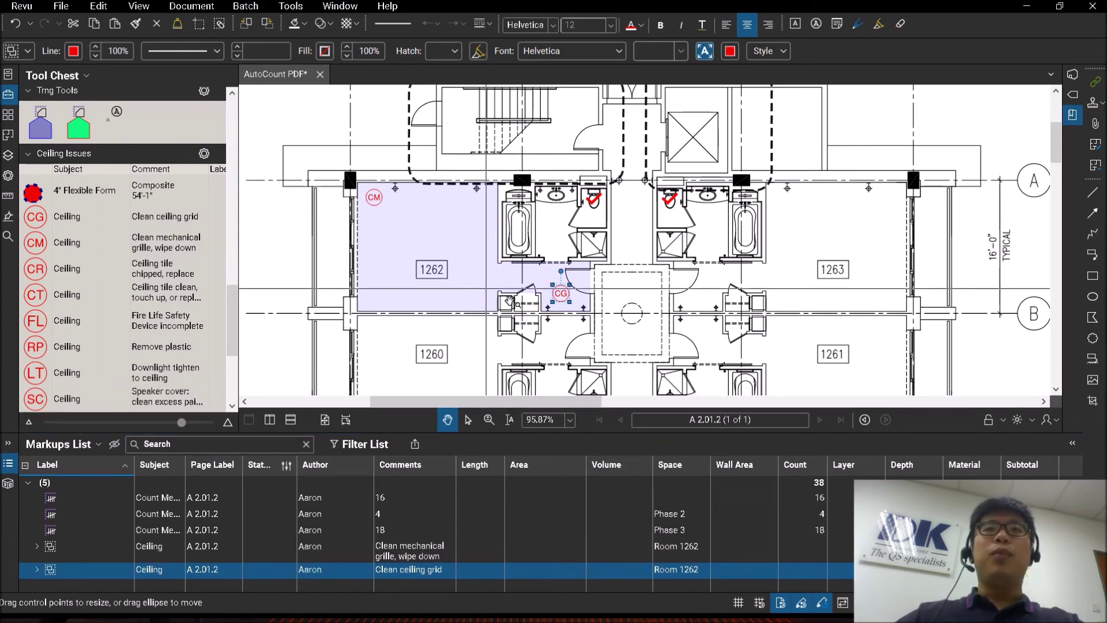
left_click(662, 283)
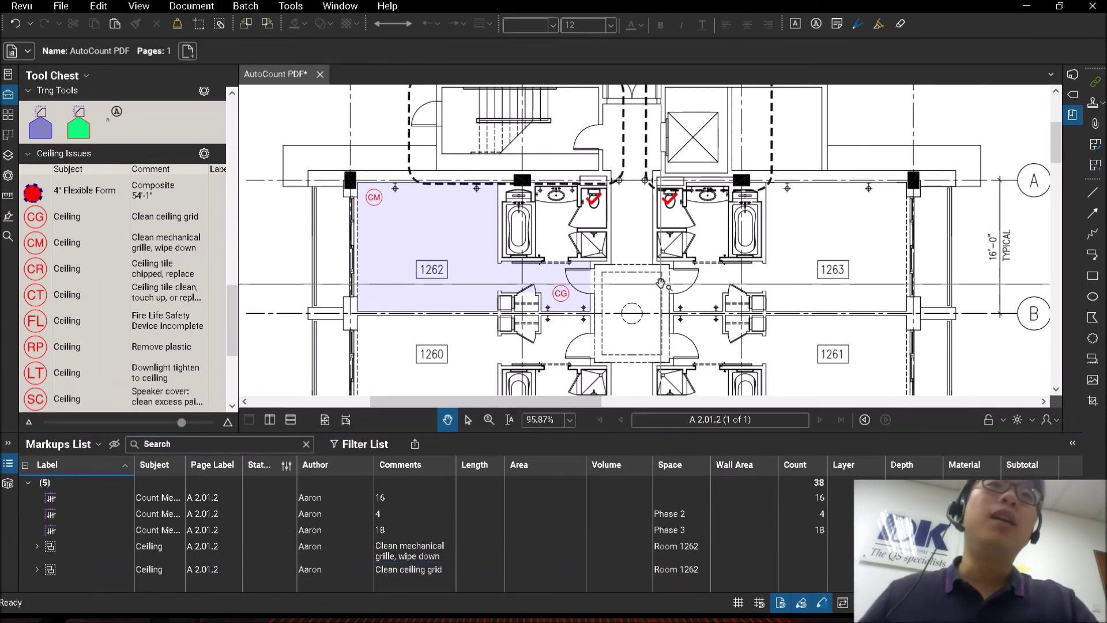